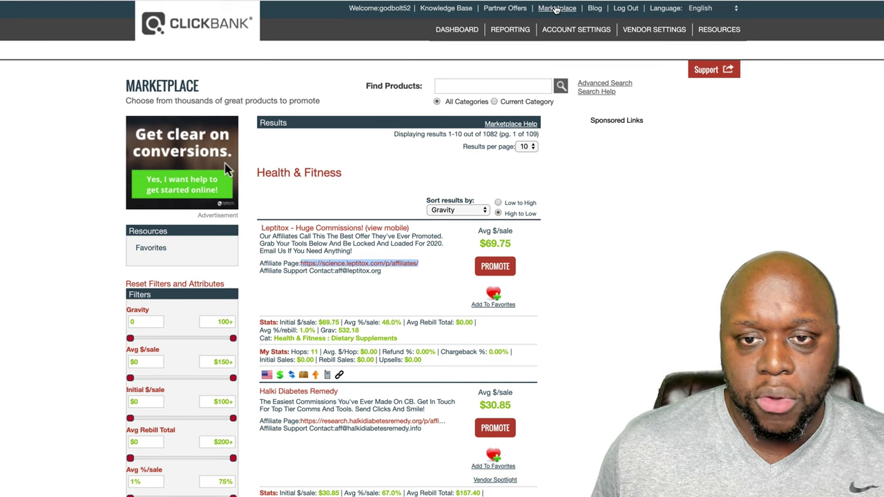
Step: List the Health & Fitness products in the ClickBank marketplace and sort them by Gravity
click(557, 8)
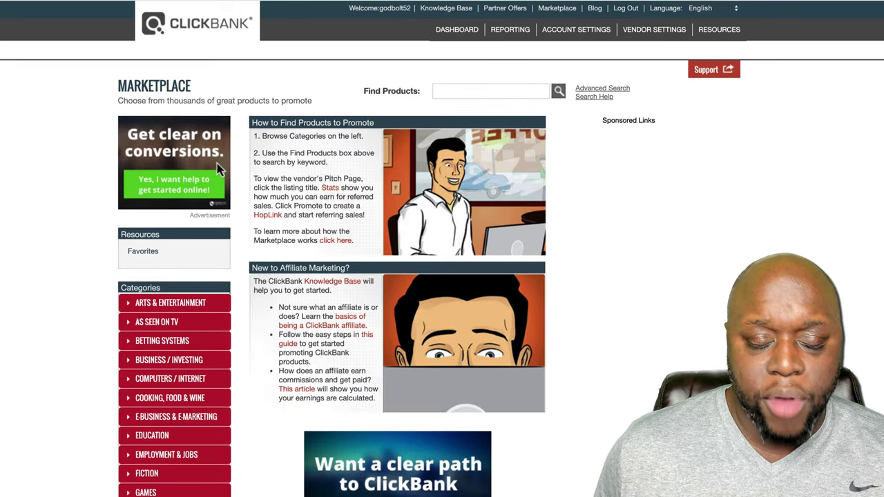
scroll(442, 249, down, 3)
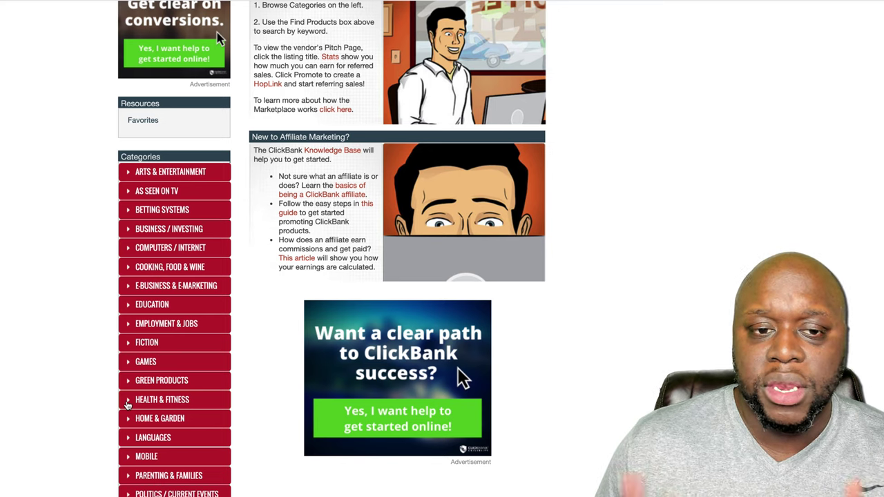
click(127, 405)
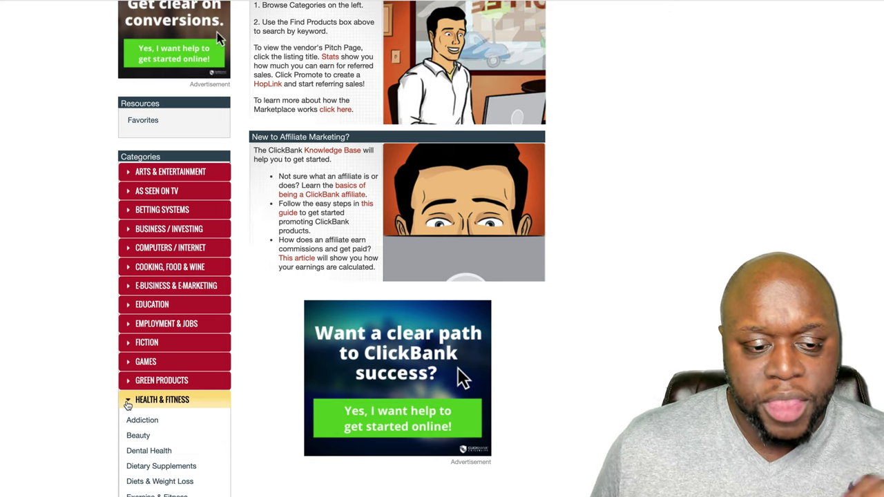
click(205, 400)
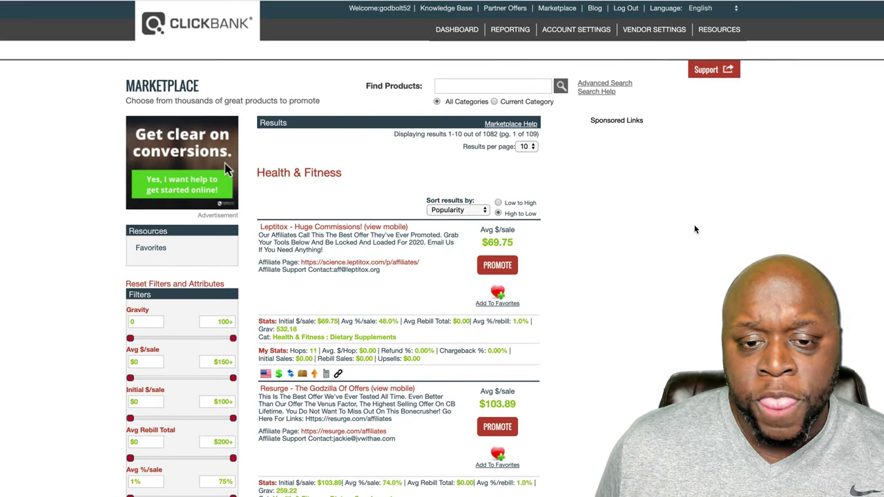
click(456, 211)
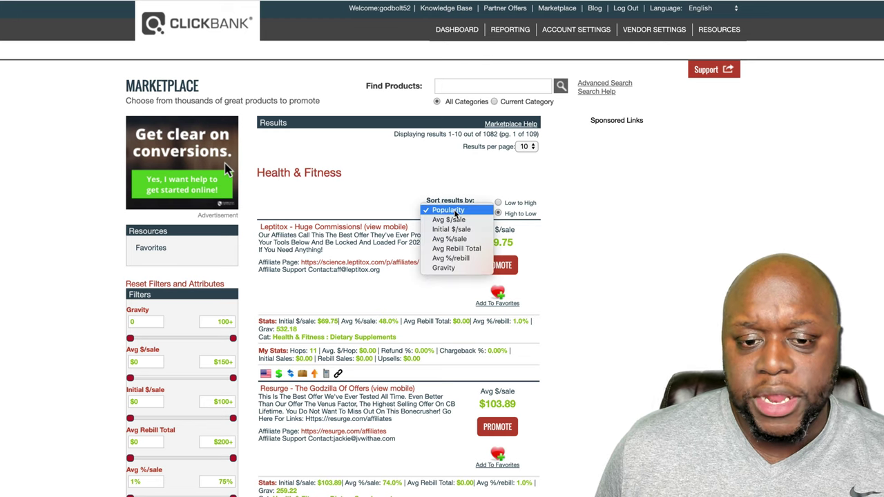
click(444, 268)
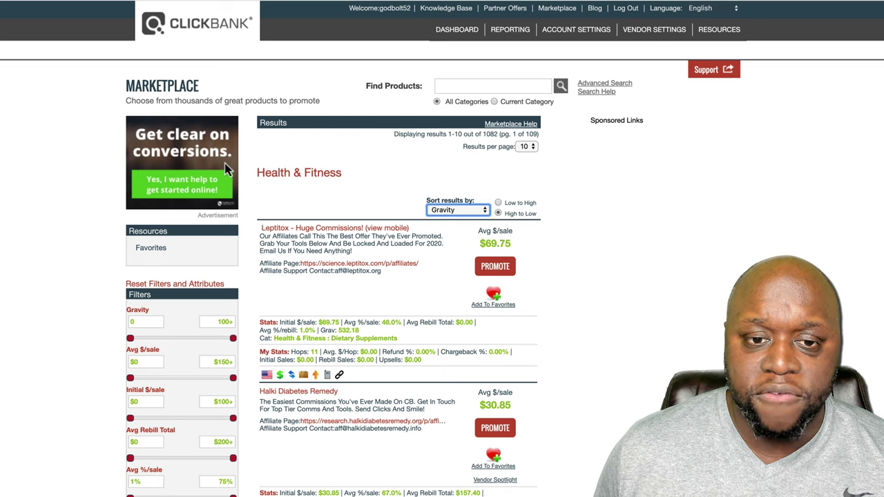
Step: Open the affiliate page of the Leptitox offer in a new tab
right_click(389, 269)
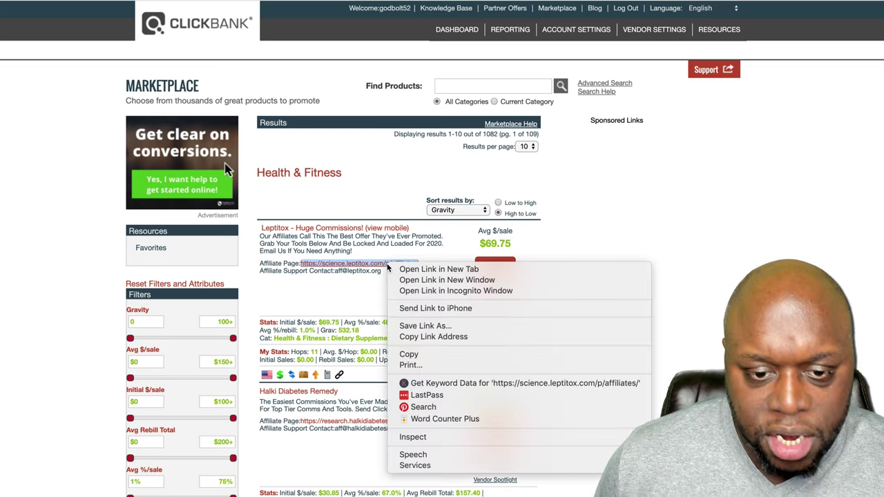
click(406, 272)
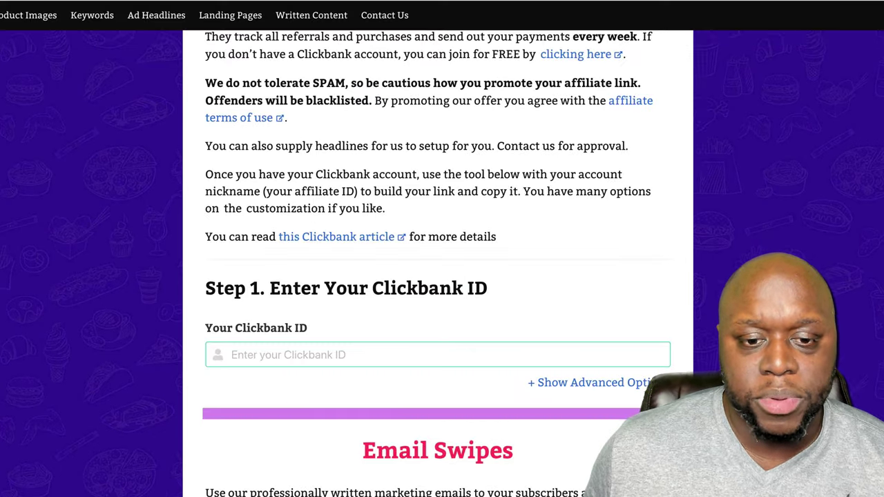
scroll(126, 198, down, 1)
scroll(127, 200, up, 4)
scroll(128, 198, up, 2)
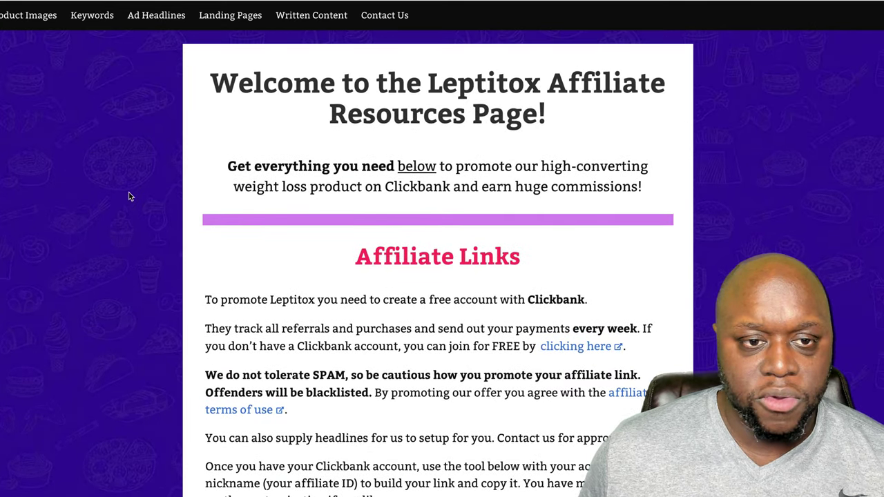
Step: Examine the Leptitox affiliate resources, covering the affiliate links, email swipes and banner ads in their various sizes
scroll(131, 193, down, 1)
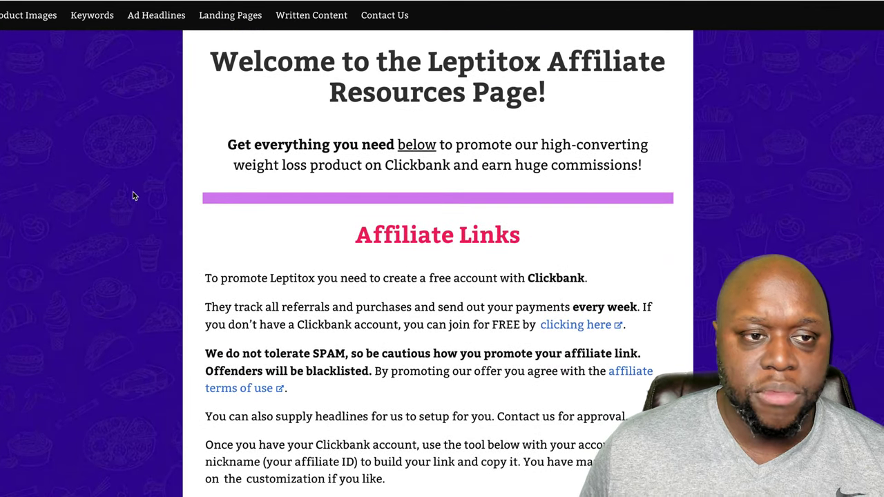
scroll(134, 196, down, 6)
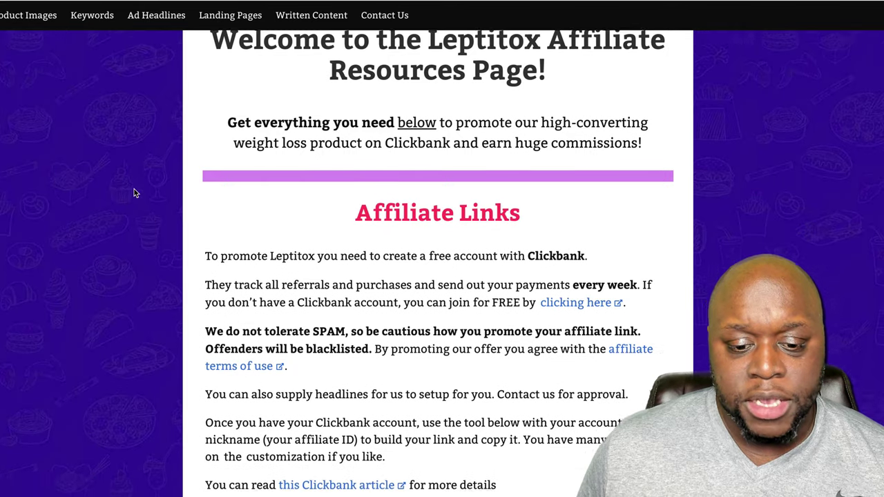
scroll(140, 197, down, 3)
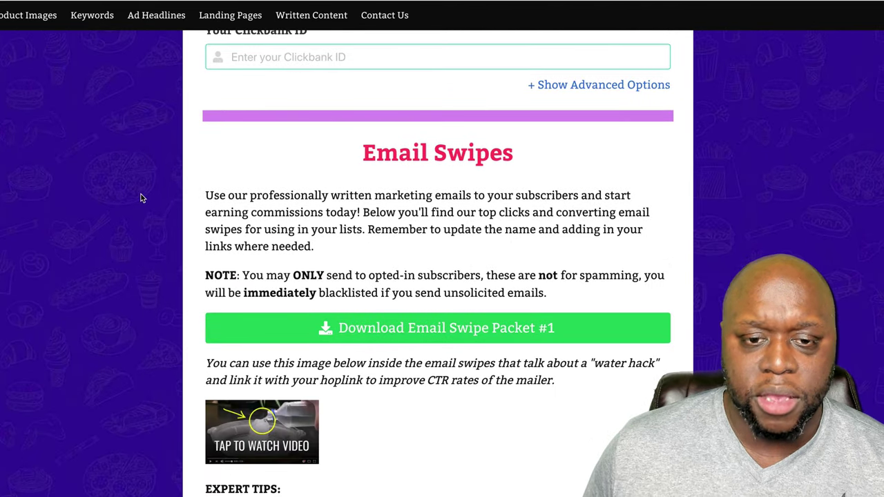
scroll(147, 204, down, 1)
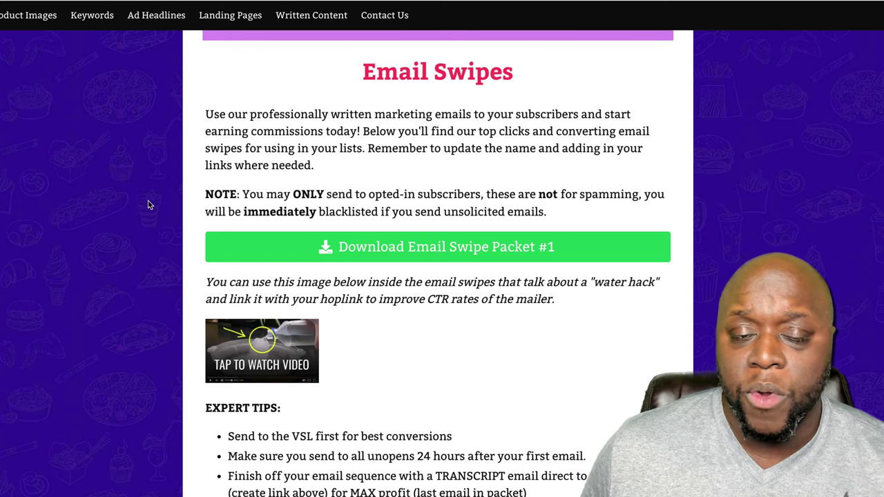
scroll(146, 204, down, 2)
scroll(145, 203, down, 4)
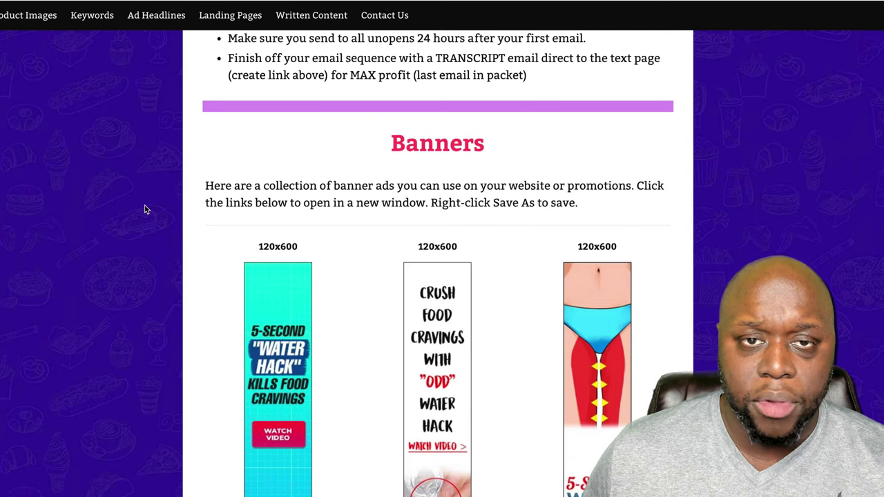
scroll(145, 207, down, 8)
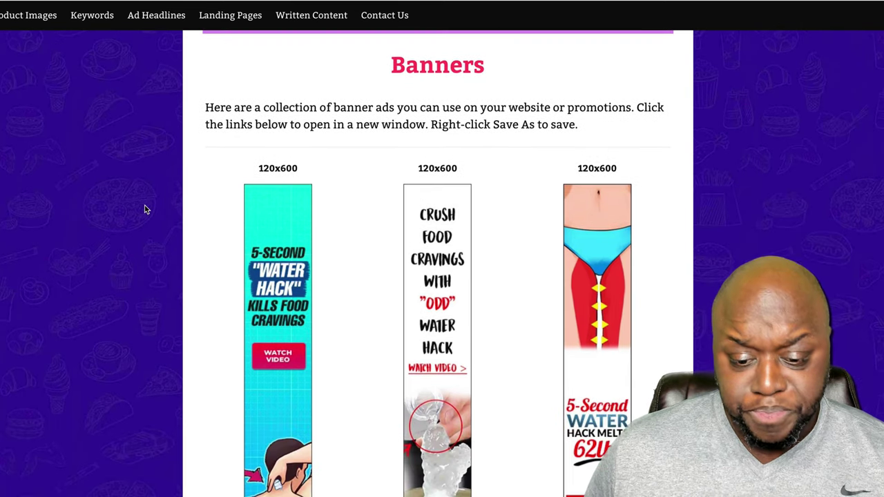
scroll(144, 203, down, 15)
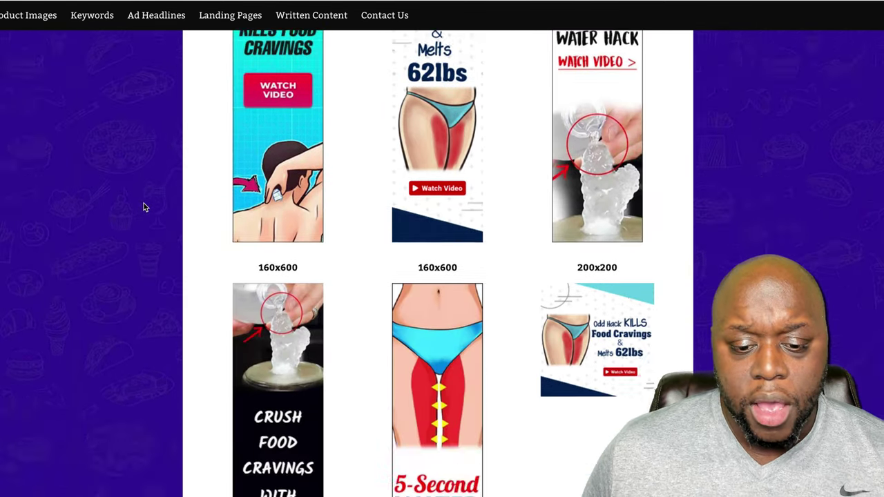
scroll(144, 207, down, 10)
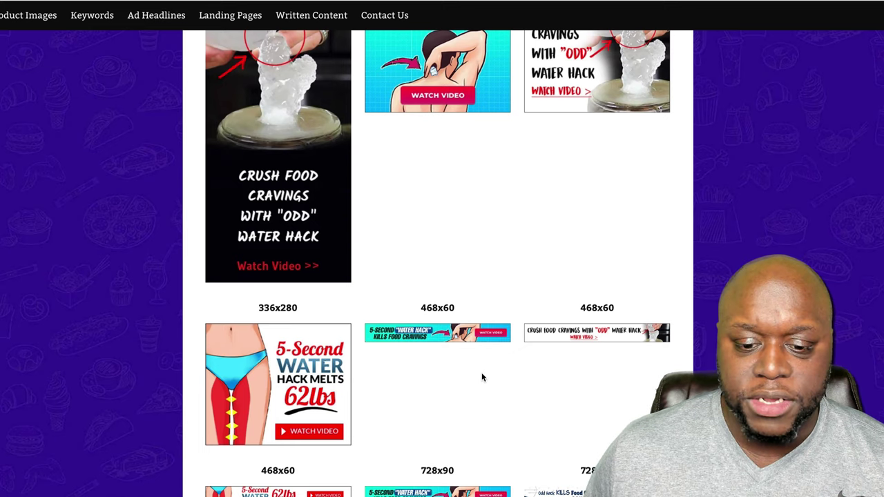
scroll(483, 376, down, 3)
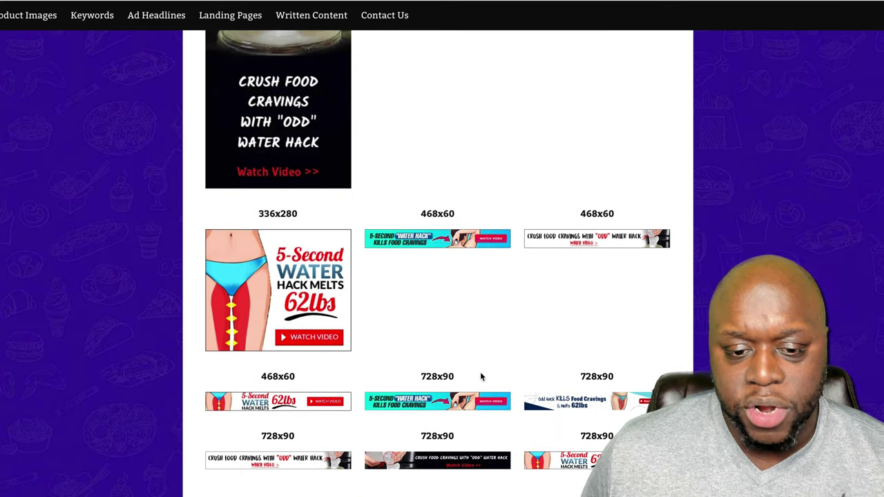
right_click(451, 403)
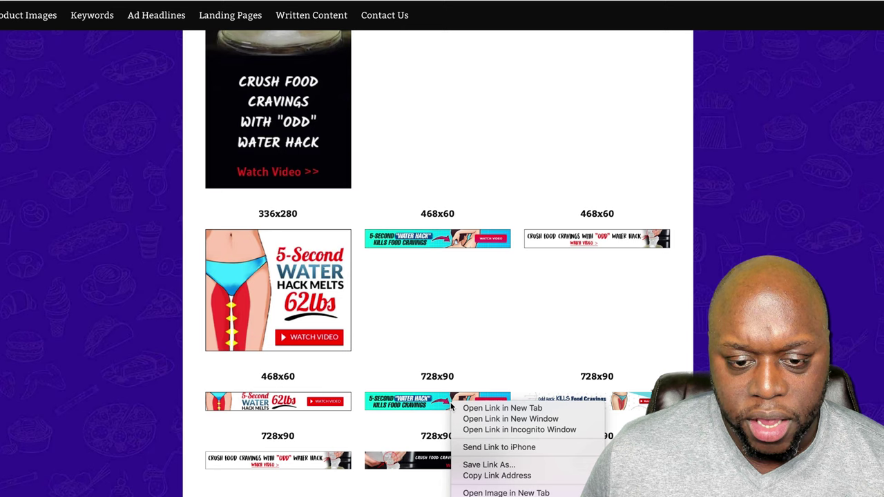
right_click(467, 339)
click(441, 283)
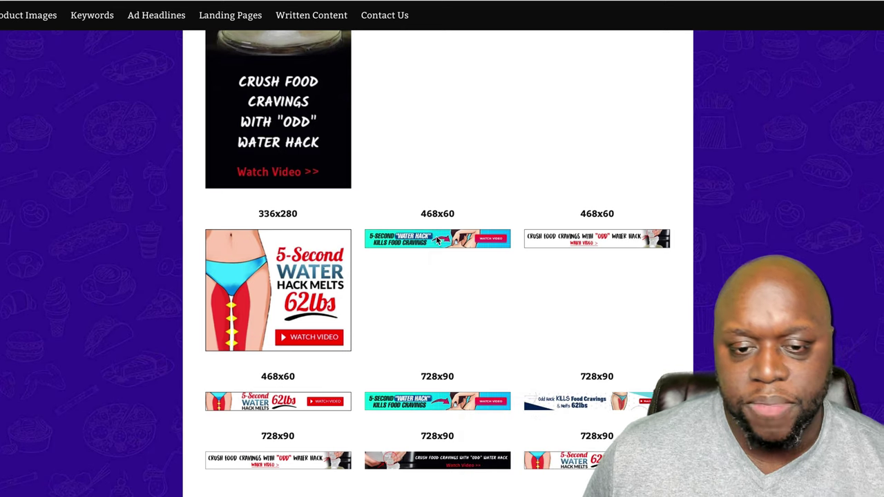
Step: Save the turquoise 468x60 "Water Hack" banner image to the Downloads folder as lep
right_click(438, 239)
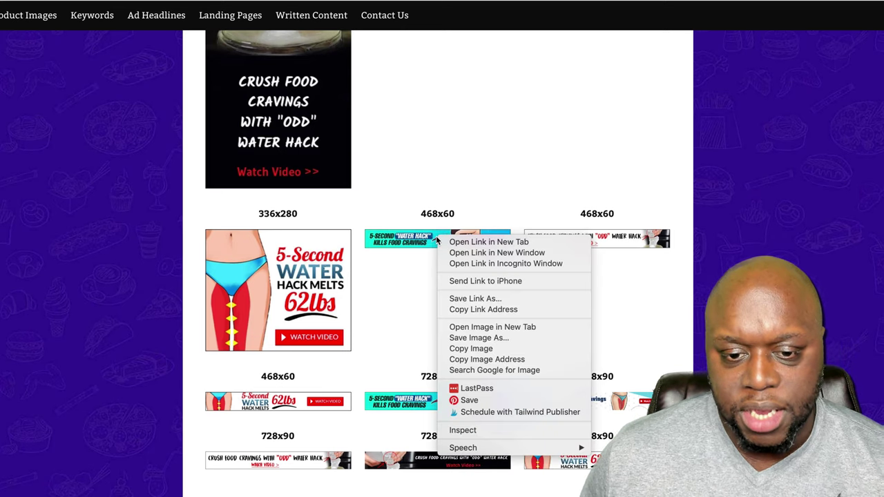
click(520, 337)
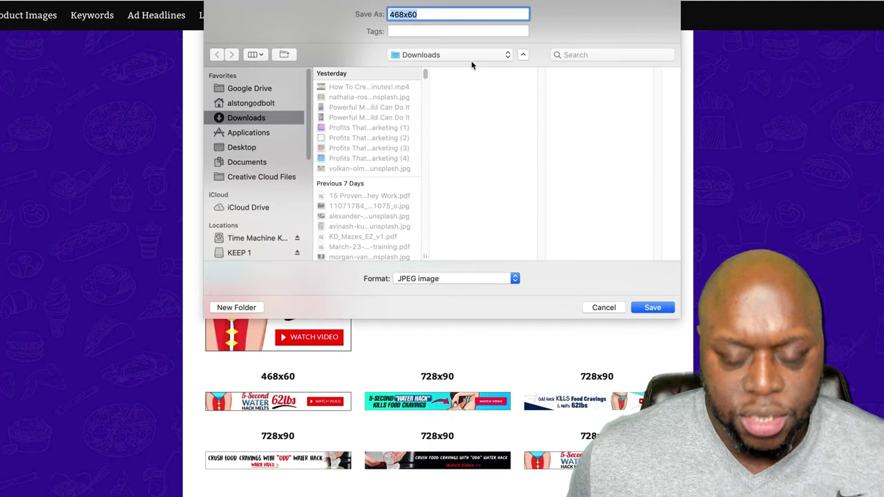
double_click(464, 15)
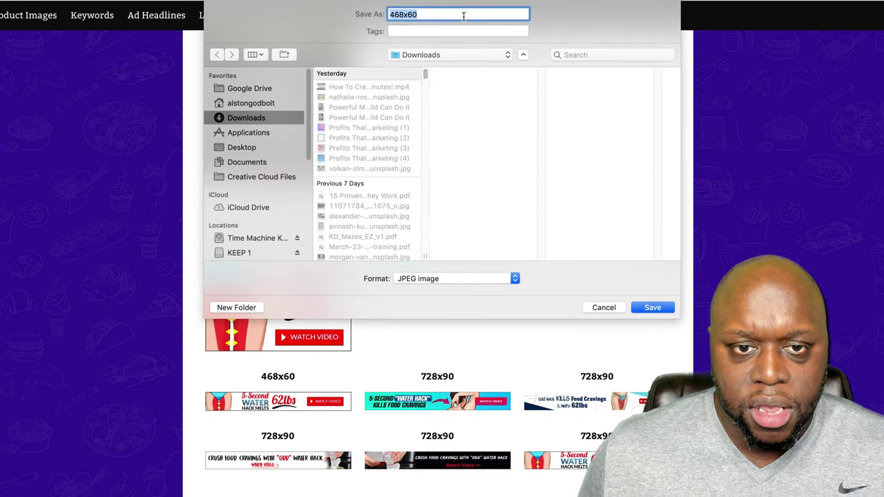
key(BackSpace)
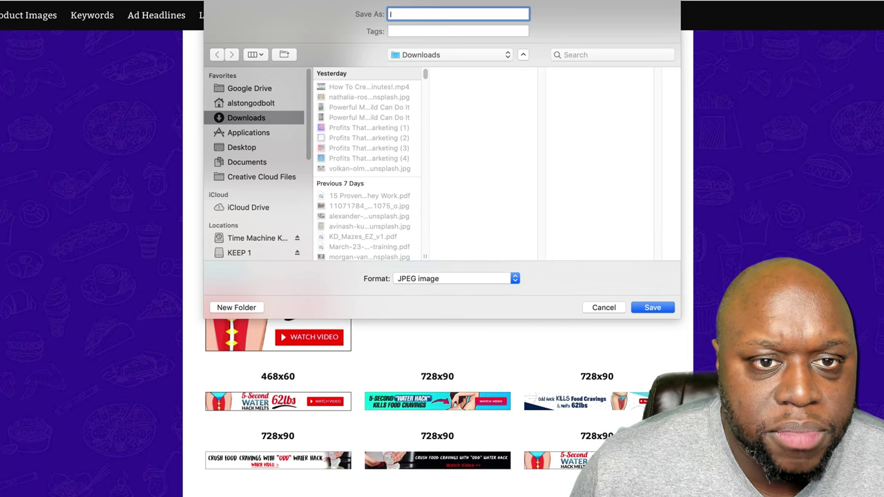
text(lep)
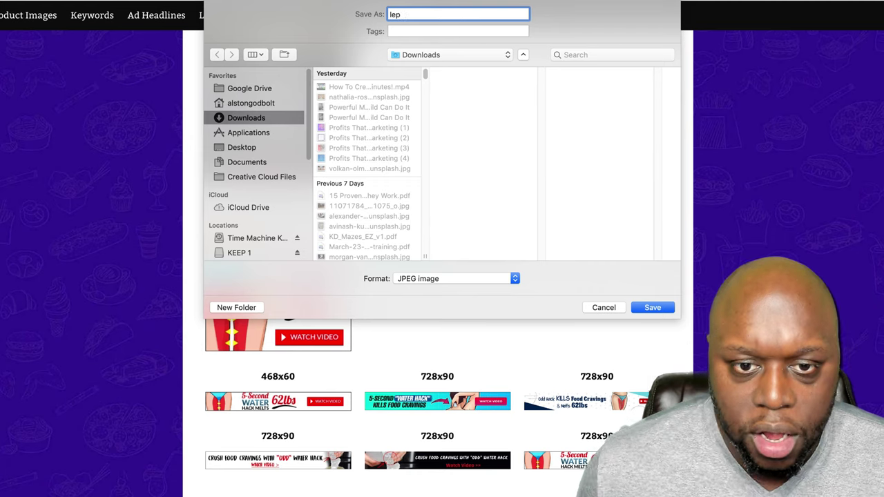
click(651, 309)
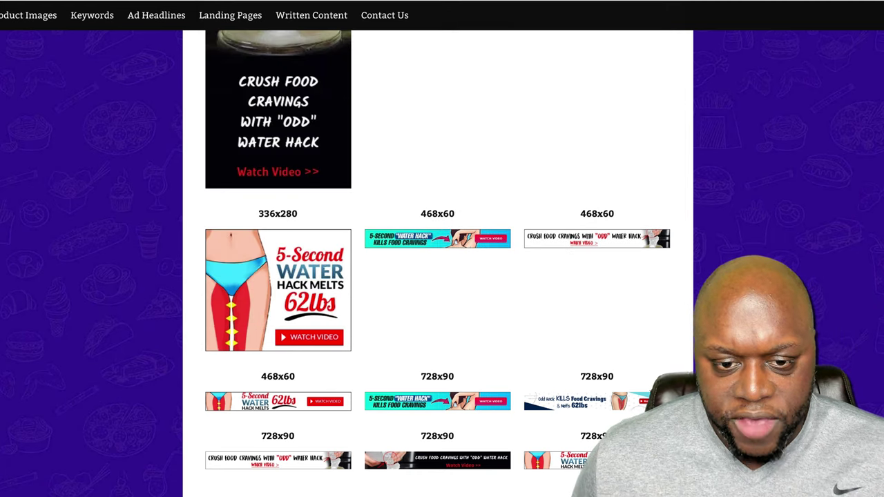
Step: Save the black 160x600 "Crush Food Cravings" banner image to the Downloads folder as lep2
scroll(437, 277, down, 15)
scroll(438, 277, down, 10)
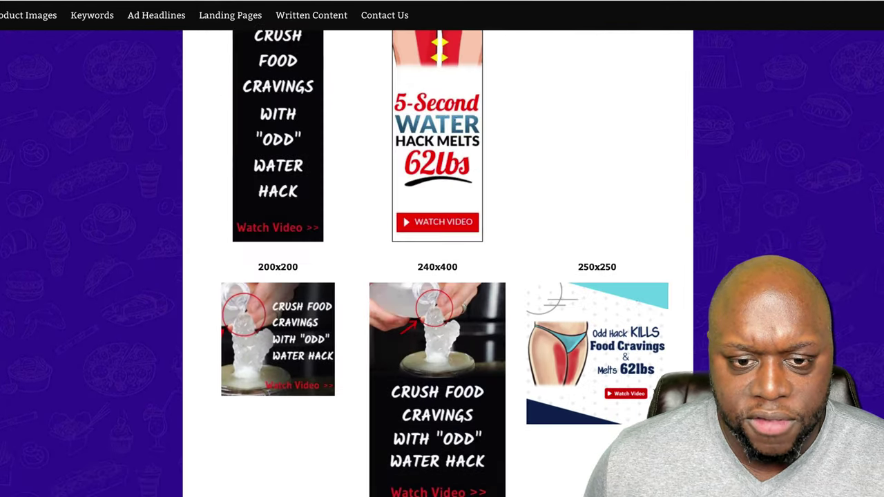
right_click(283, 239)
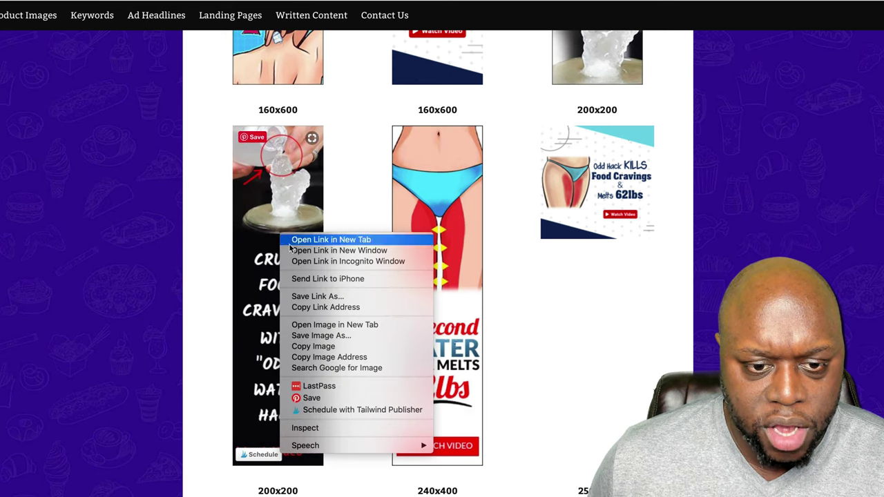
click(358, 335)
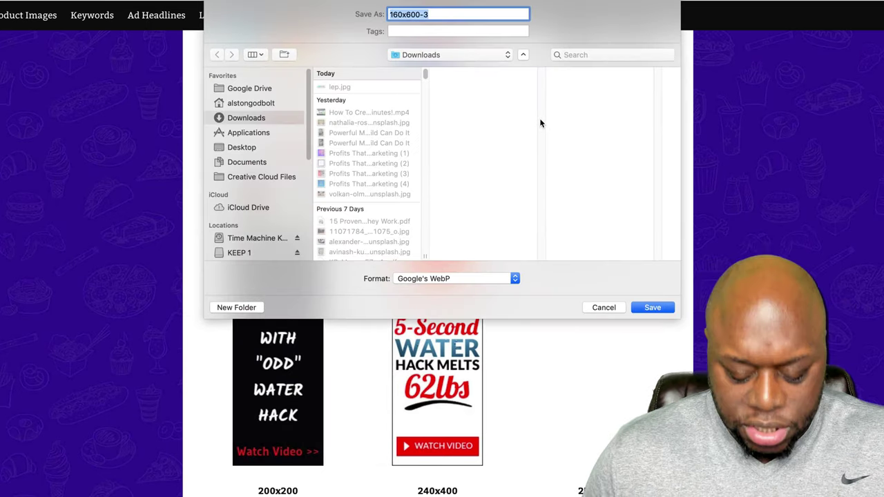
key(BackSpace)
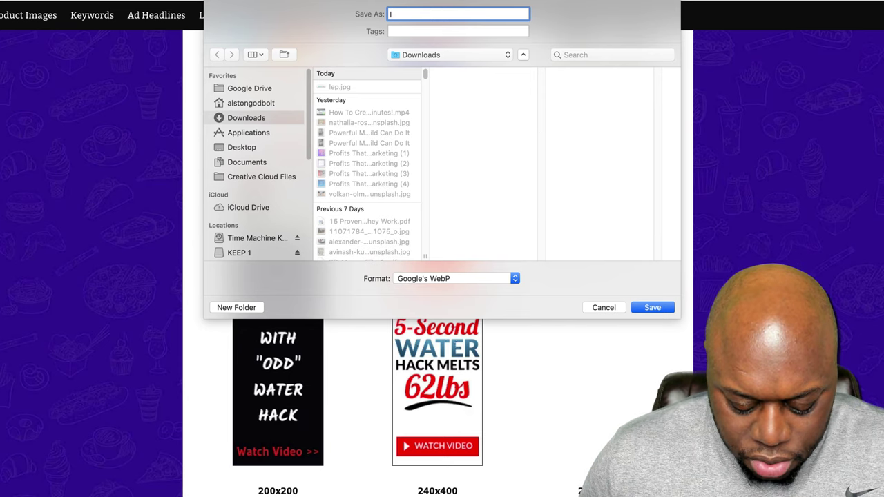
text(lep2)
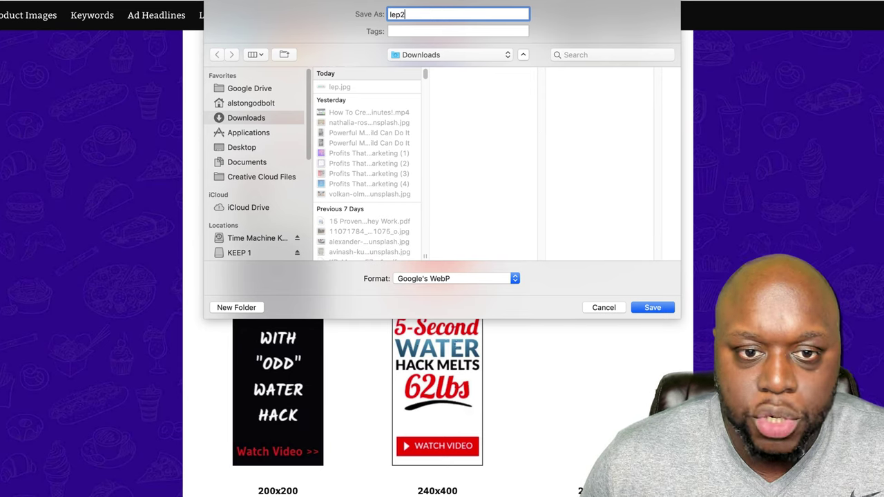
click(653, 307)
Step: Review the remaining banners, product images, keywords, ad headlines, recommended tools and ad images on the Leptitox resources page
scroll(701, 263, down, 5)
scroll(706, 273, down, 12)
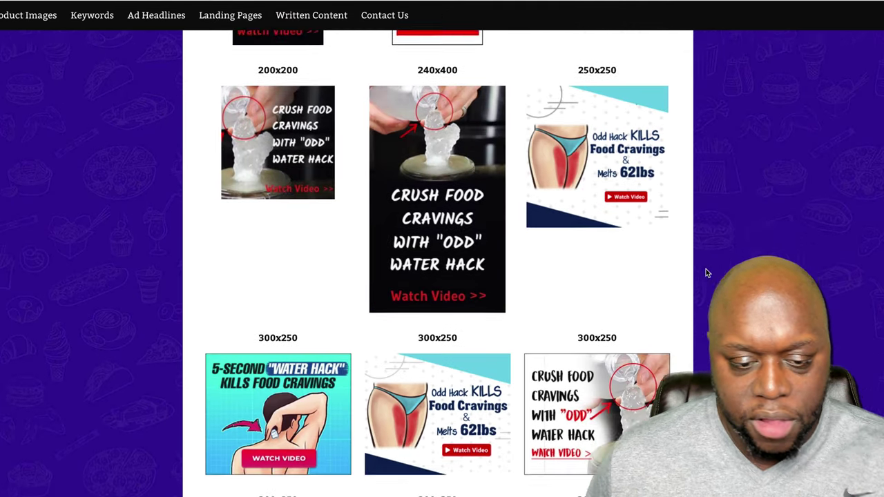
scroll(722, 262, down, 12)
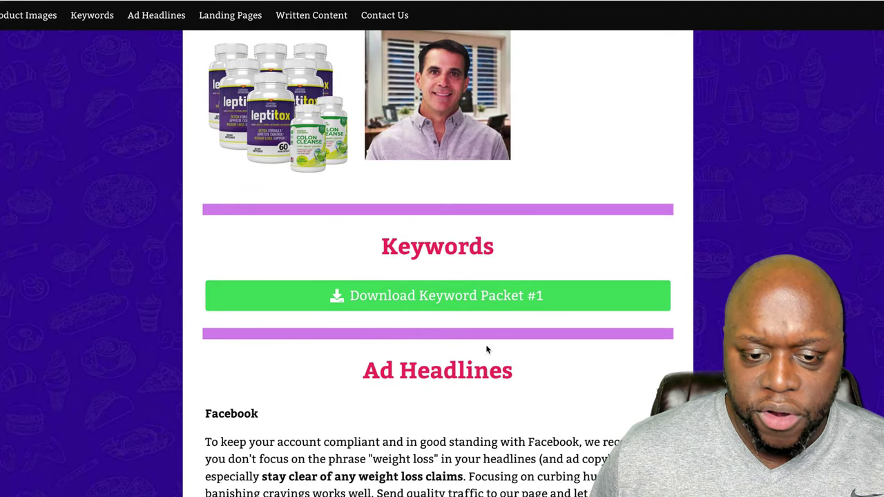
scroll(487, 351, down, 3)
scroll(573, 361, down, 8)
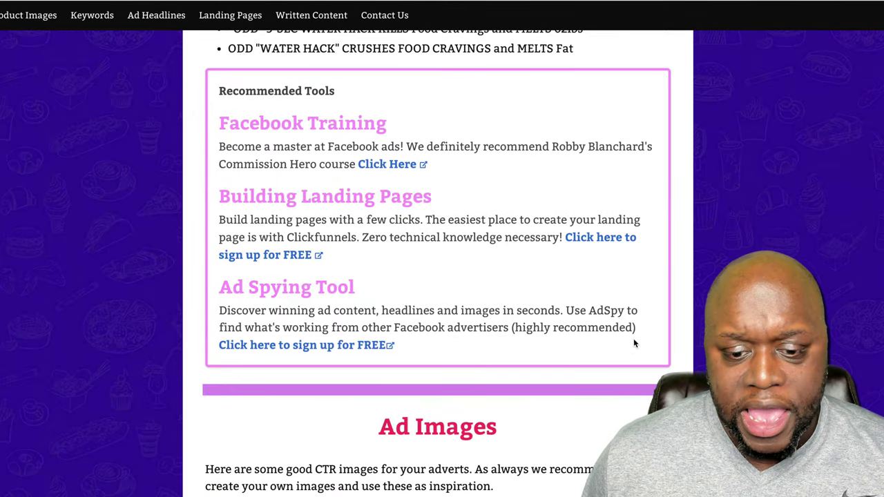
scroll(640, 339, down, 1)
scroll(643, 342, down, 2)
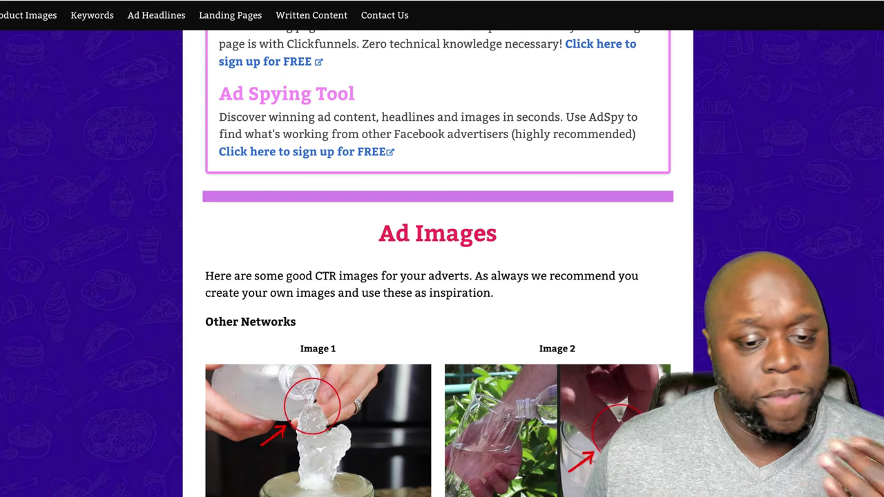
Step: Review the ad images, landing page guidance and written articles on the Leptitox affiliate resources page
scroll(438, 263, down, 5)
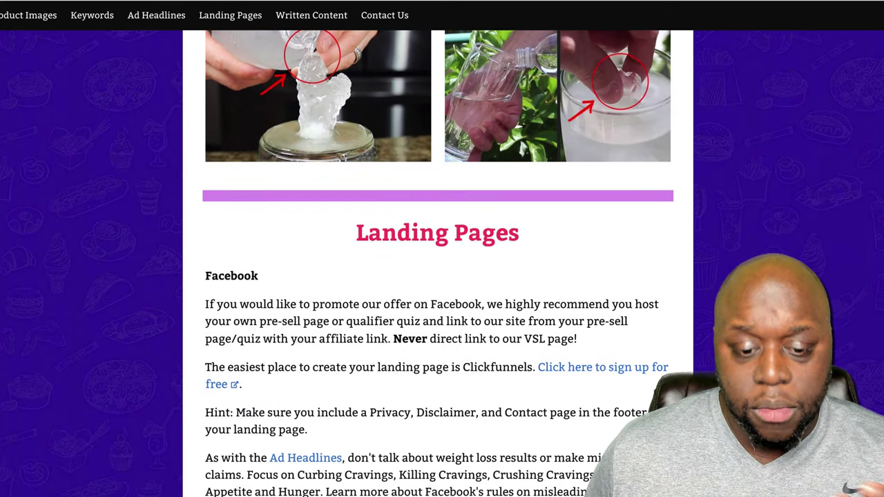
scroll(438, 262, down, 9)
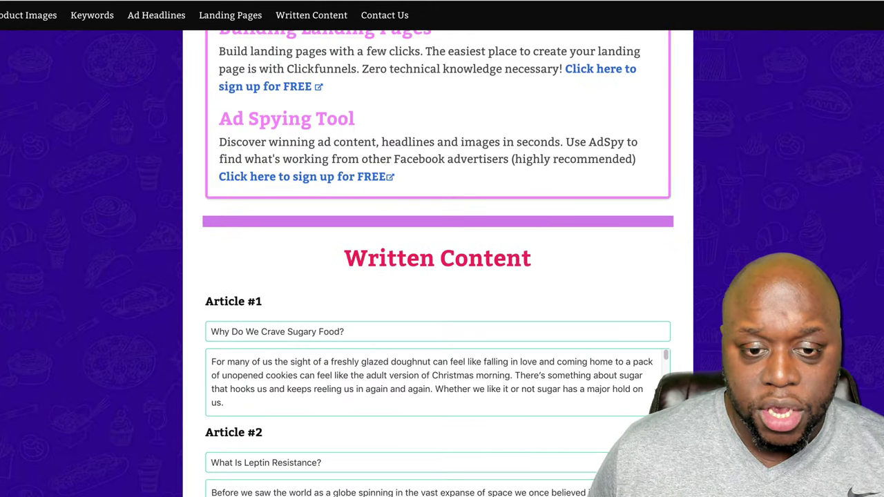
scroll(513, 157, down, 1)
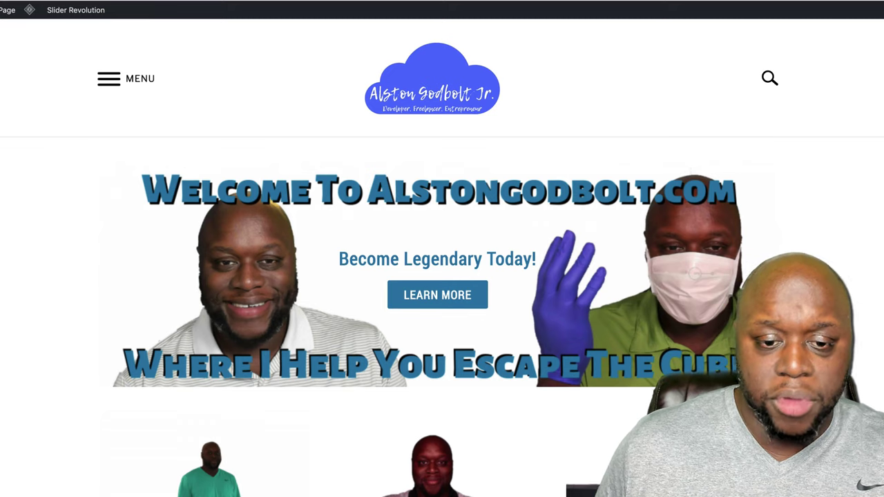
Step: Open the blog post "17 Online Businesses You Can Start For Less Than $100 In 2020!" and examine its numbered sections, affiliate links and sidebar banners
scroll(172, 191, down, 5)
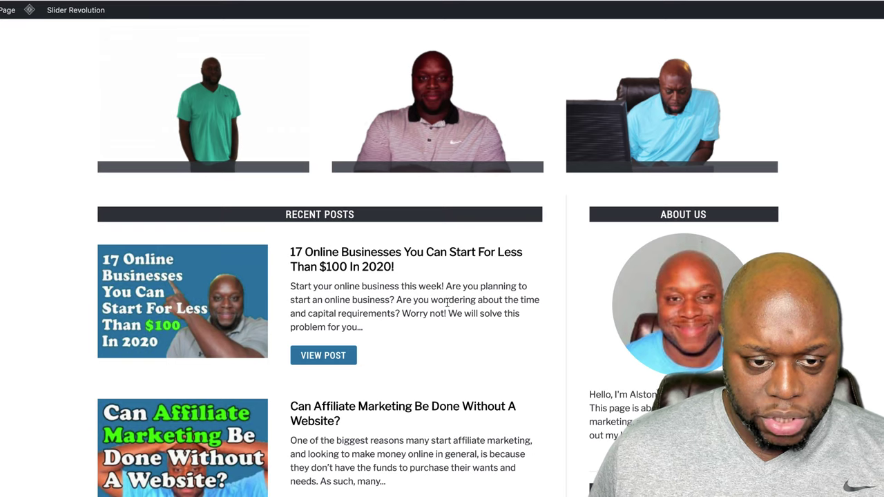
click(324, 257)
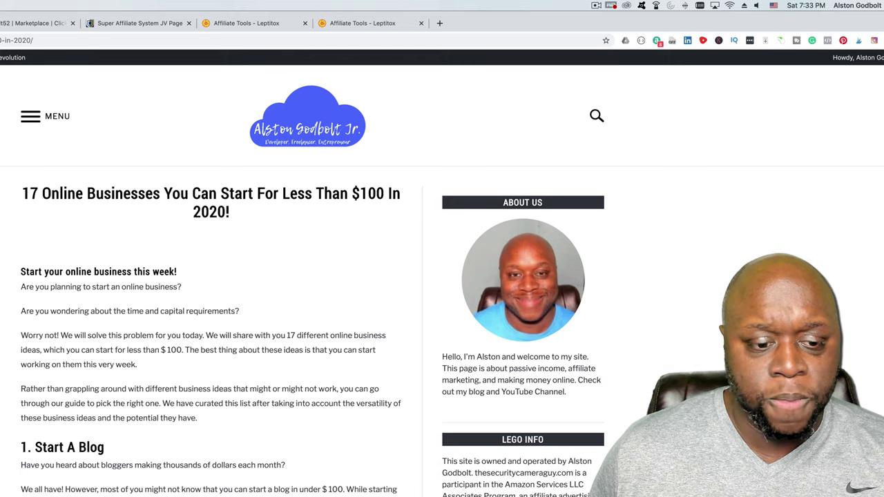
scroll(311, 276, down, 5)
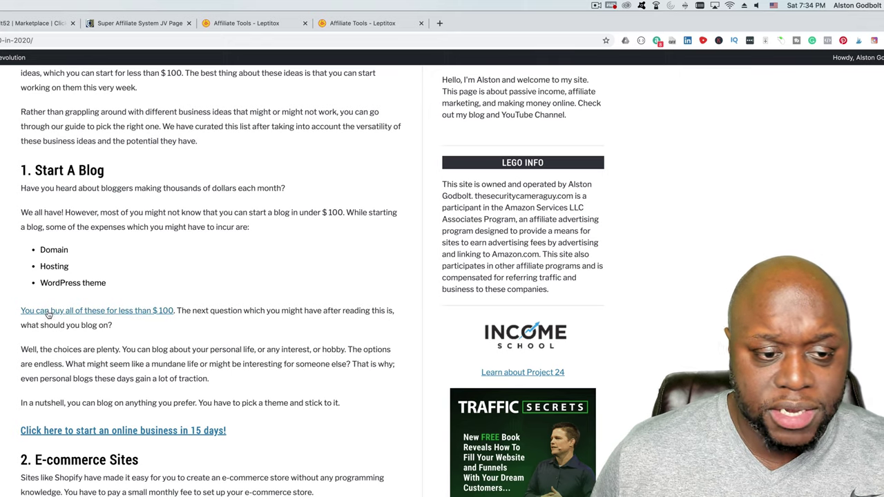
scroll(64, 322, down, 3)
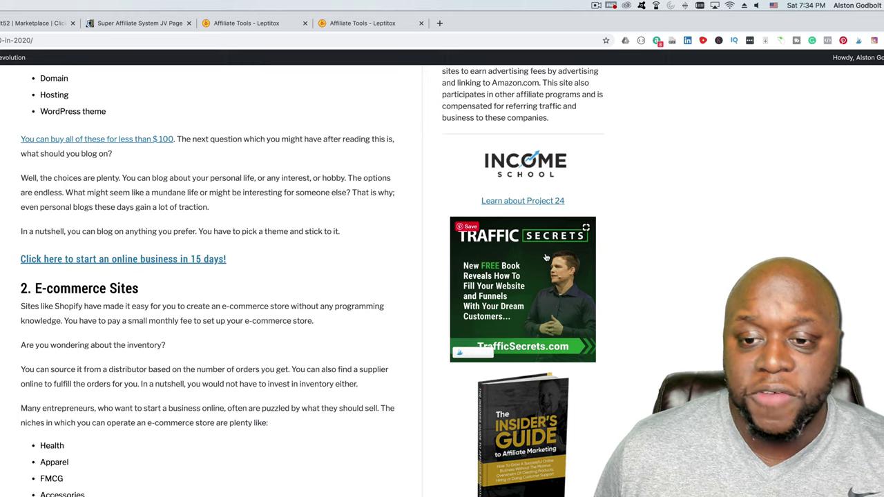
scroll(546, 258, down, 5)
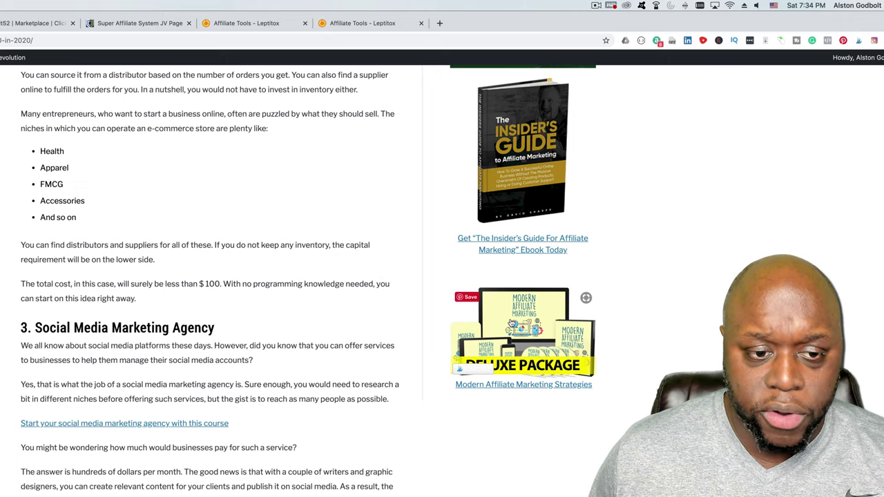
scroll(286, 249, down, 10)
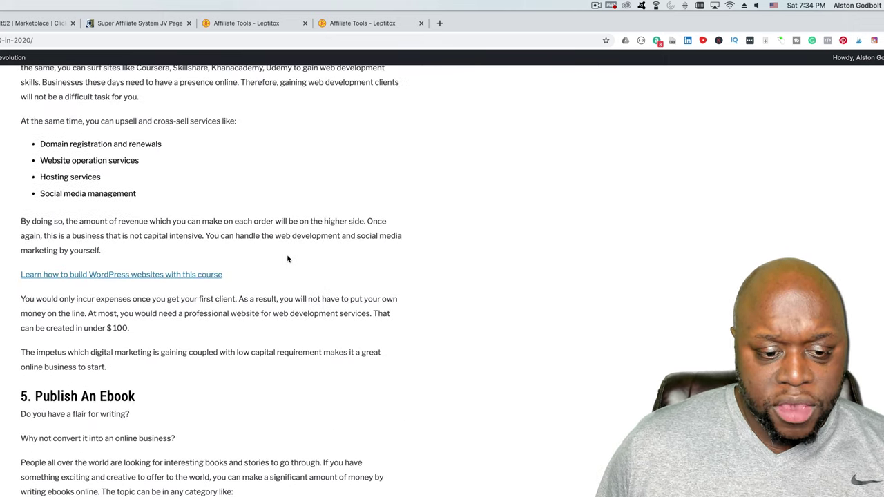
scroll(288, 259, down, 2)
scroll(301, 267, up, 5)
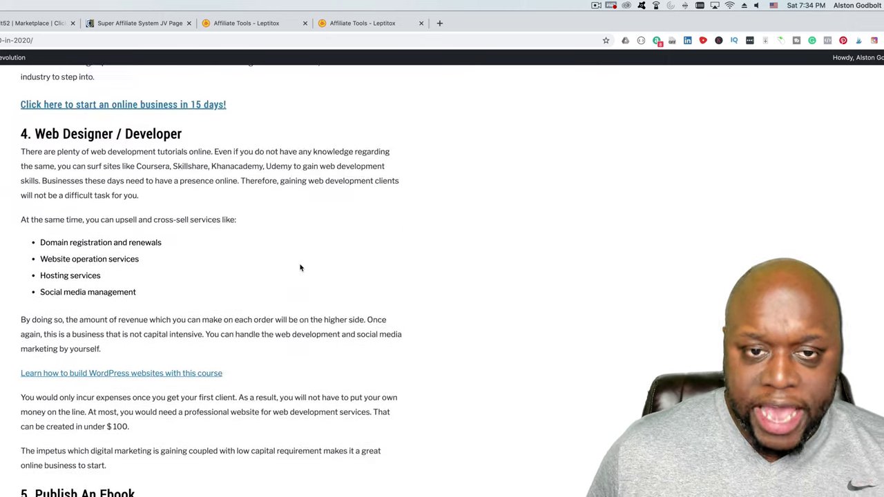
scroll(301, 267, up, 1)
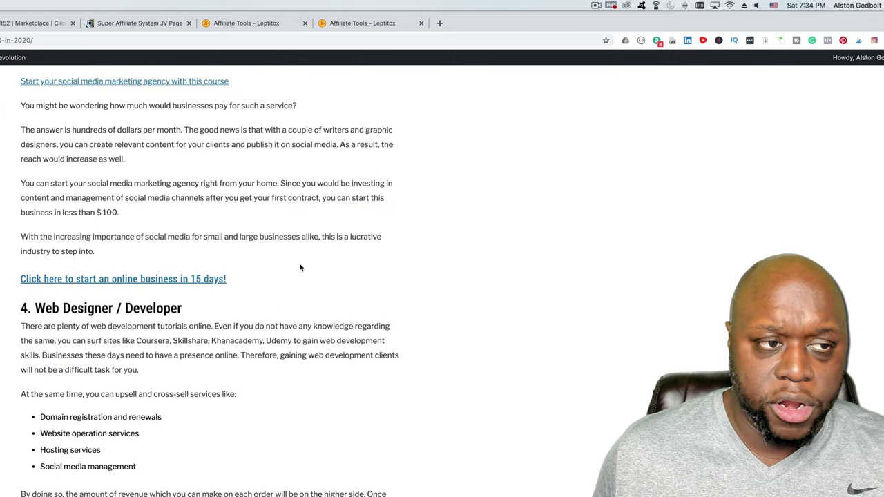
scroll(301, 268, up, 20)
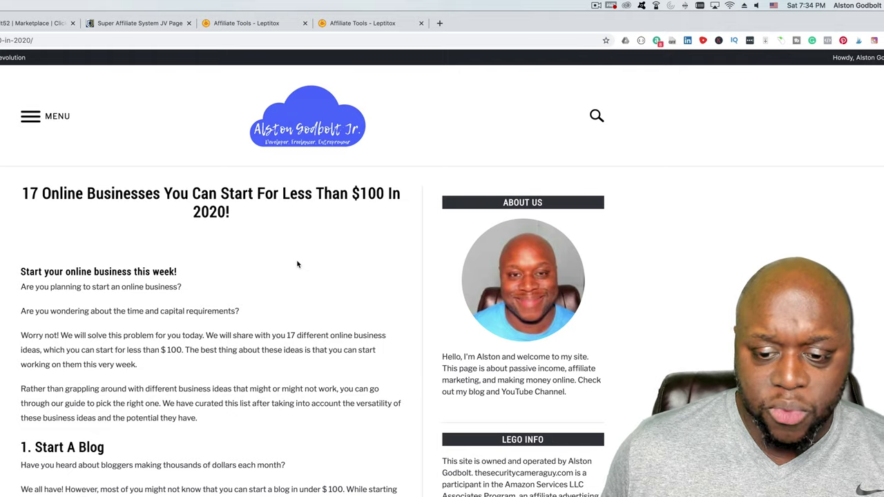
scroll(297, 264, down, 5)
scroll(322, 296, down, 2)
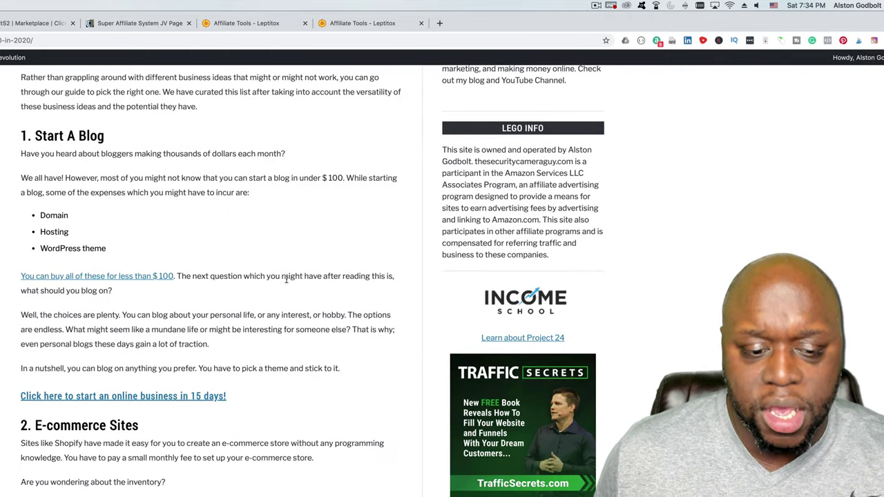
scroll(286, 278, down, 5)
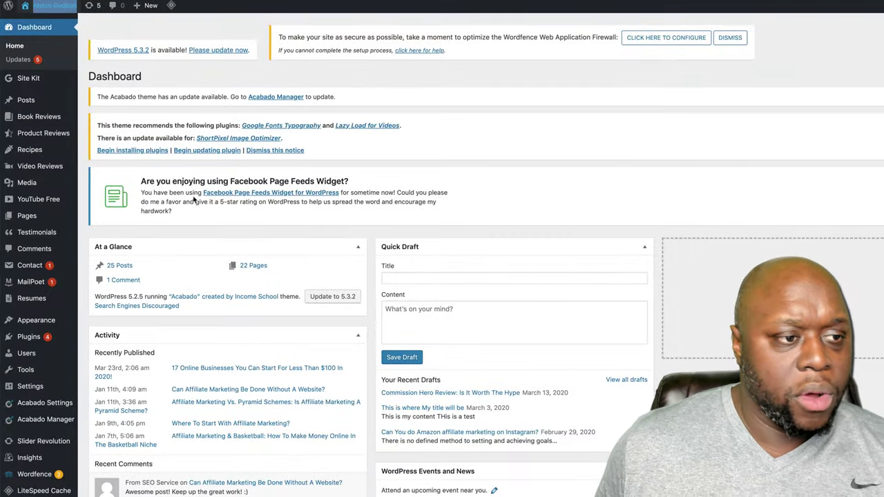
Step: Create a new WordPress post titled "17 Ways You Can Lose 100 Pounds In A Week"
click(32, 104)
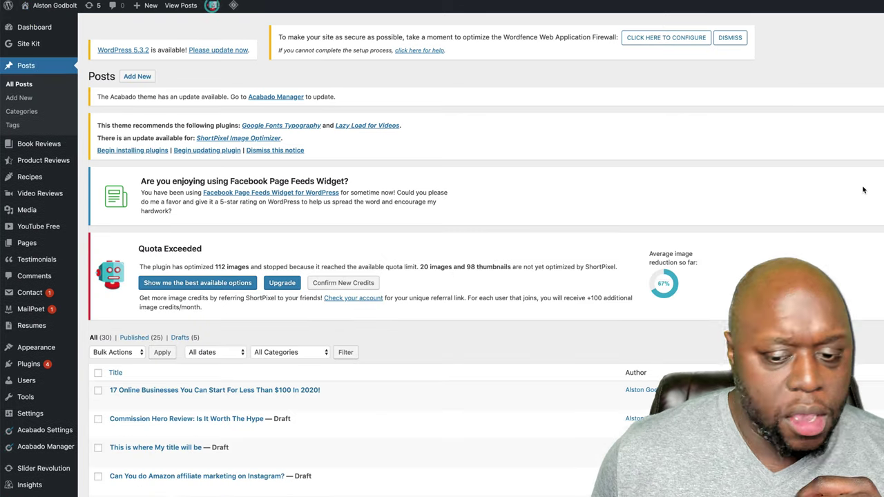
click(138, 77)
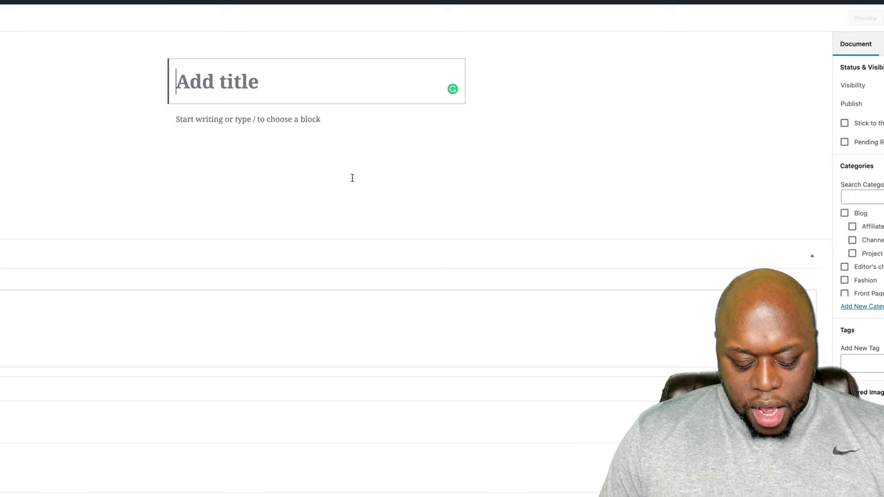
text(17 W)
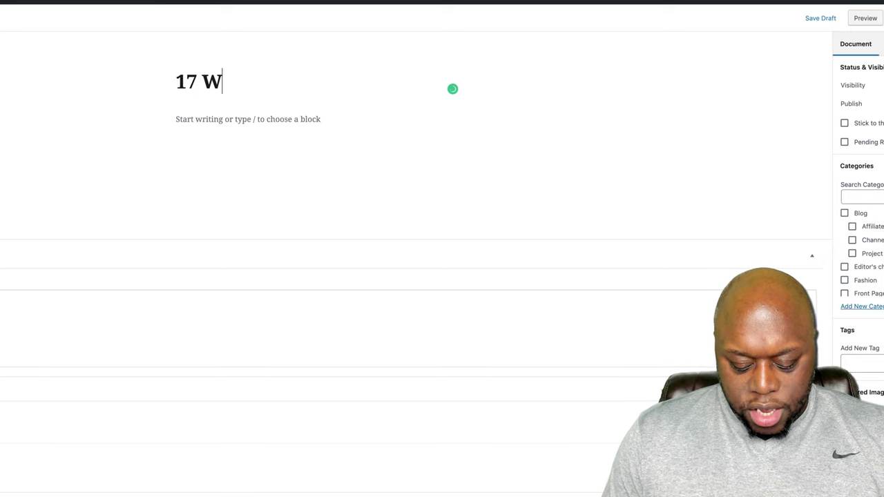
text(ays You )
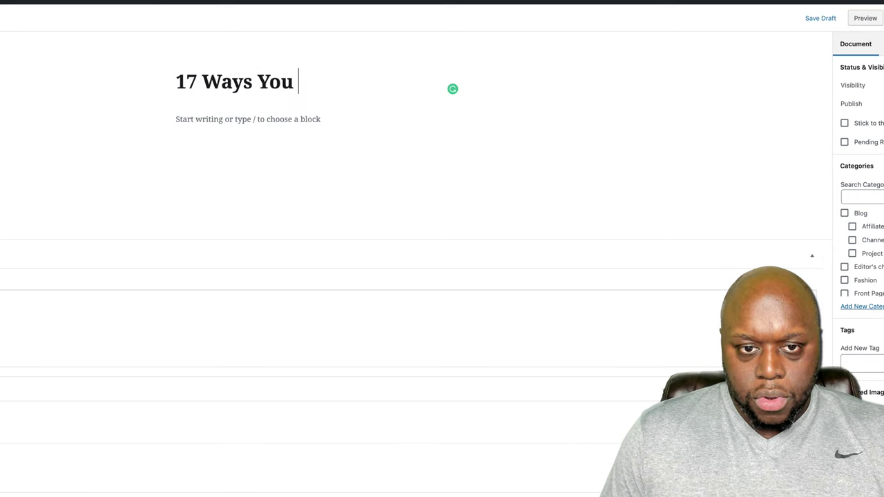
text(Can Lose )
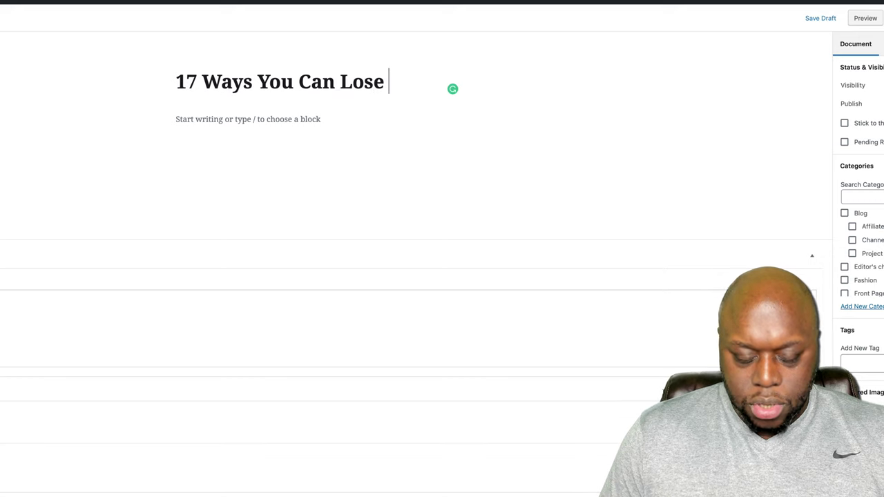
text(100 P)
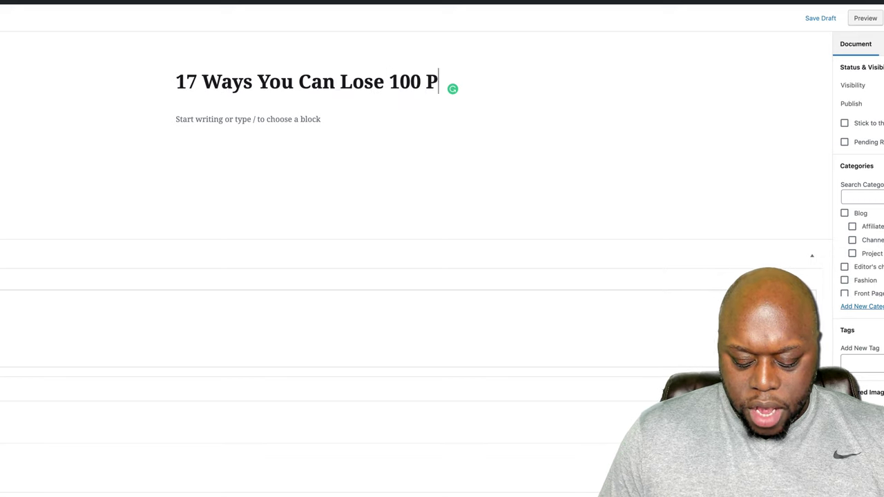
text(ounds In )
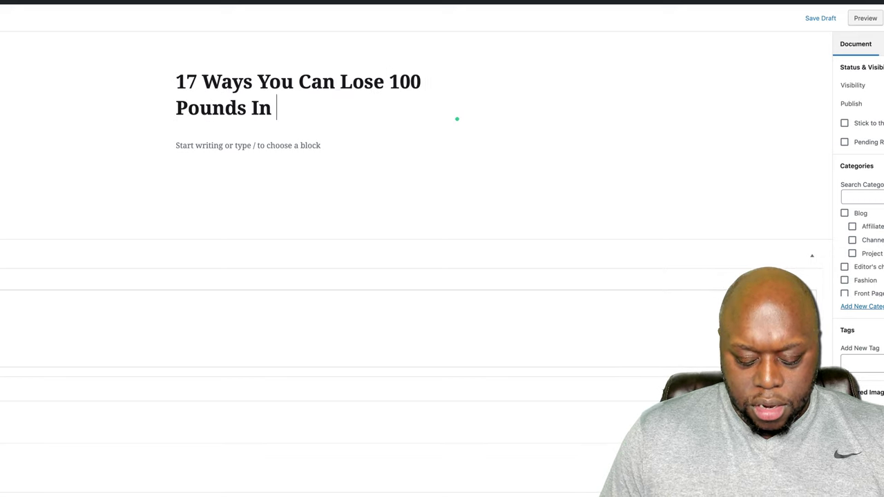
text(A Week)
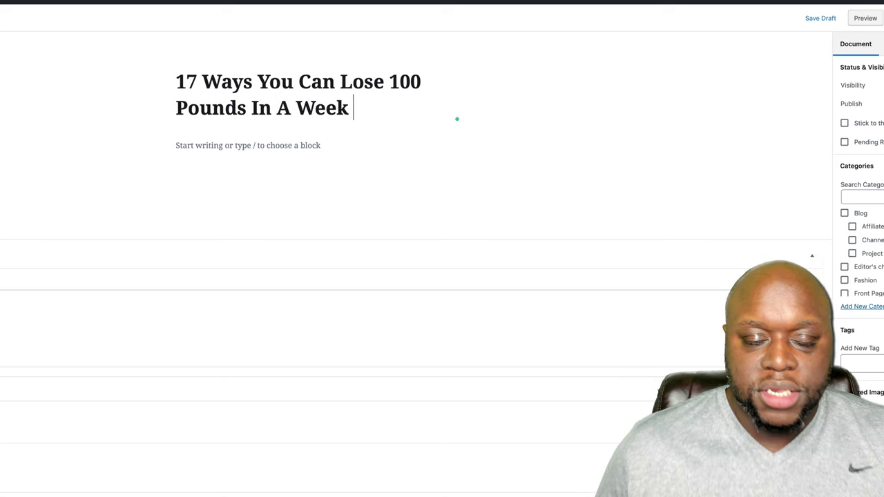
Step: Add the H2 heading "1. Eat Less" as the first block of the post body
click(334, 151)
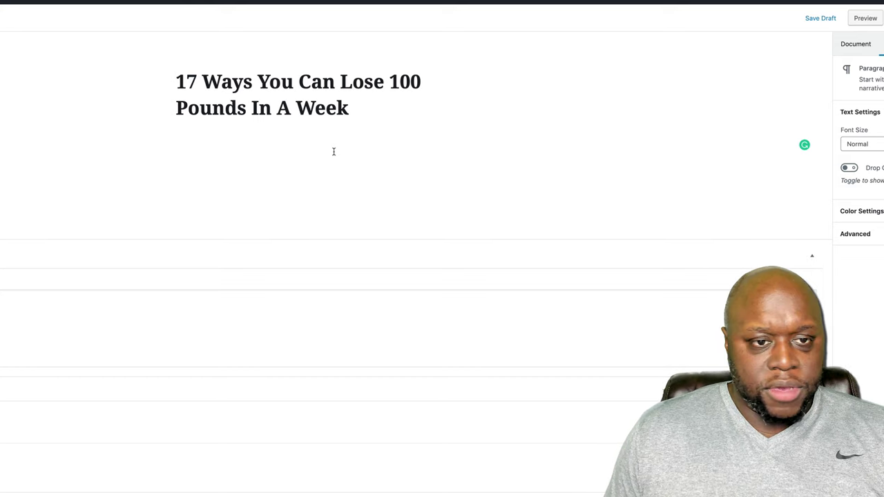
text(1.)
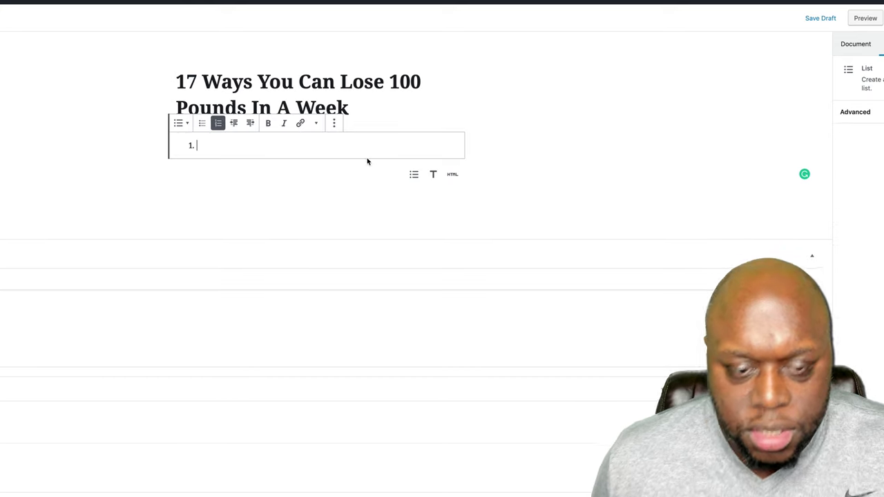
key(BackSpace)
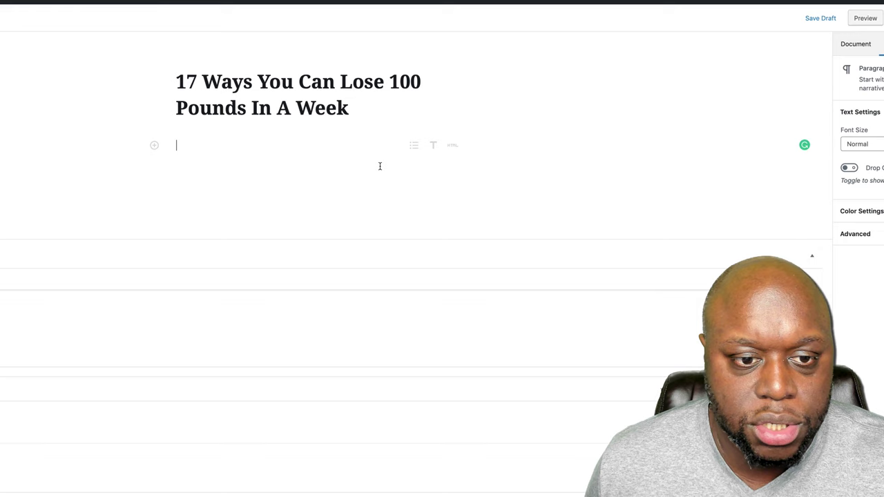
click(433, 146)
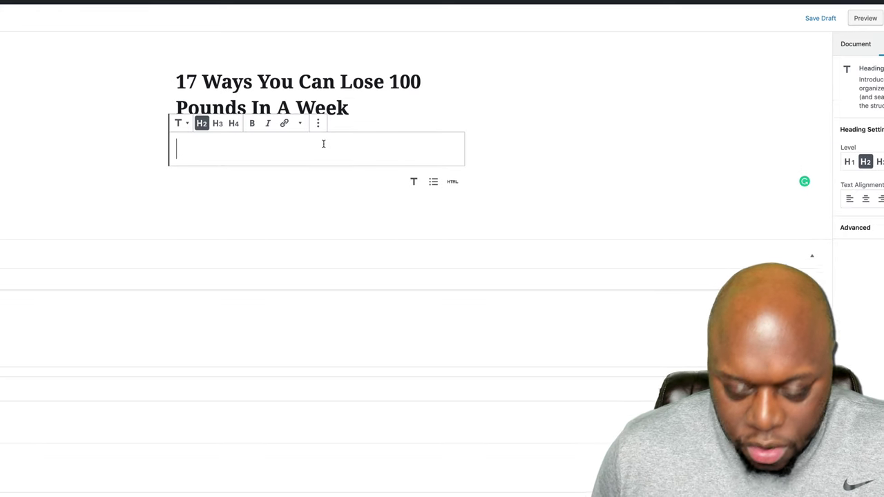
text(1. E)
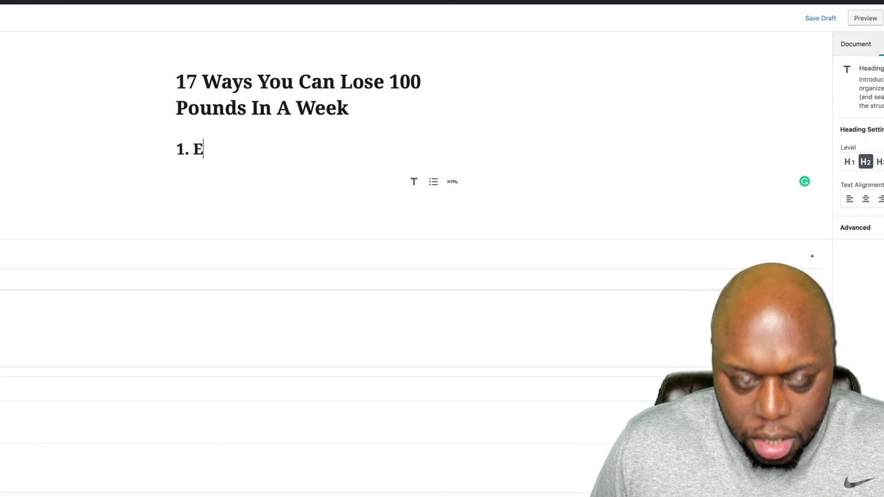
text(at Less)
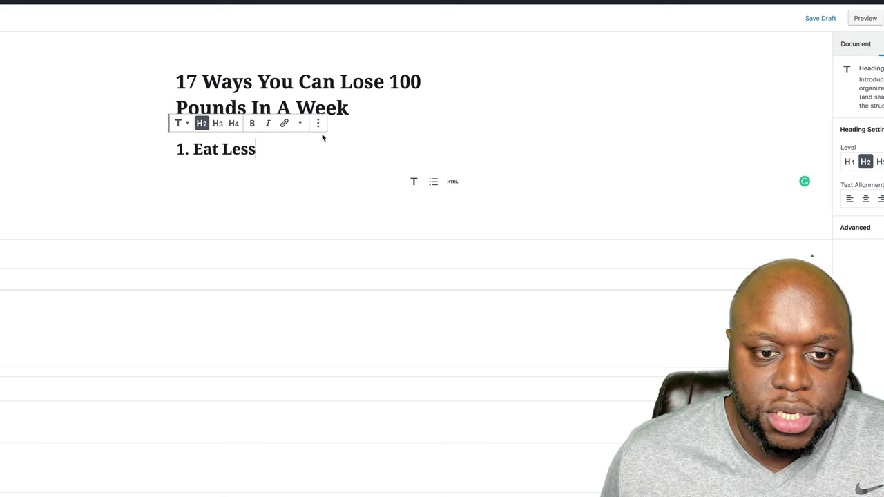
Step: Paste the copied article text as paragraphs below the "1. Eat Less" heading and look through it
click(310, 183)
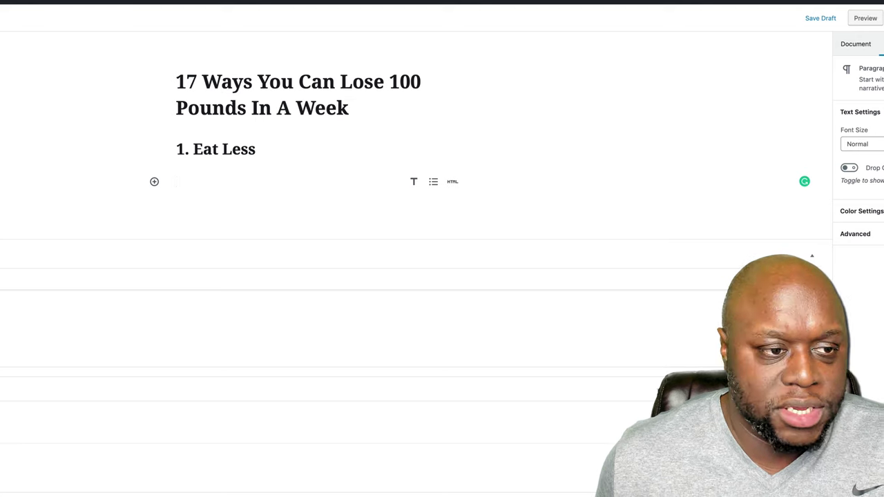
key(ctrl+v)
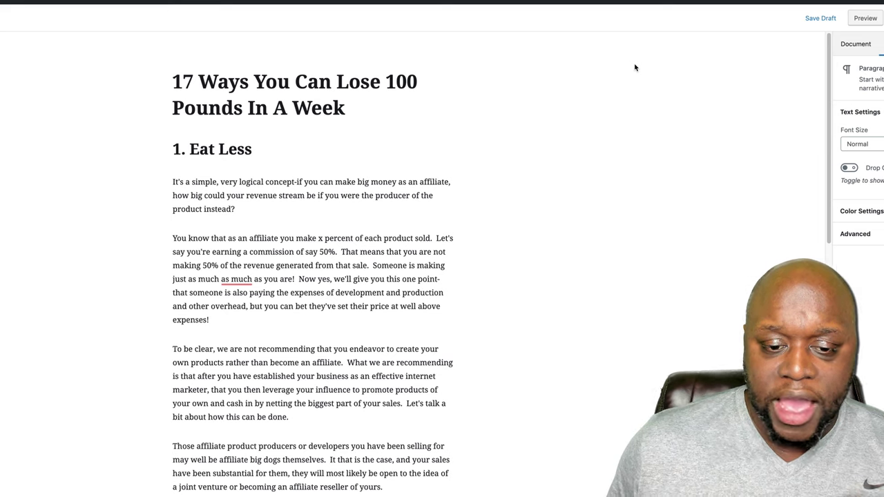
scroll(245, 443, down, 10)
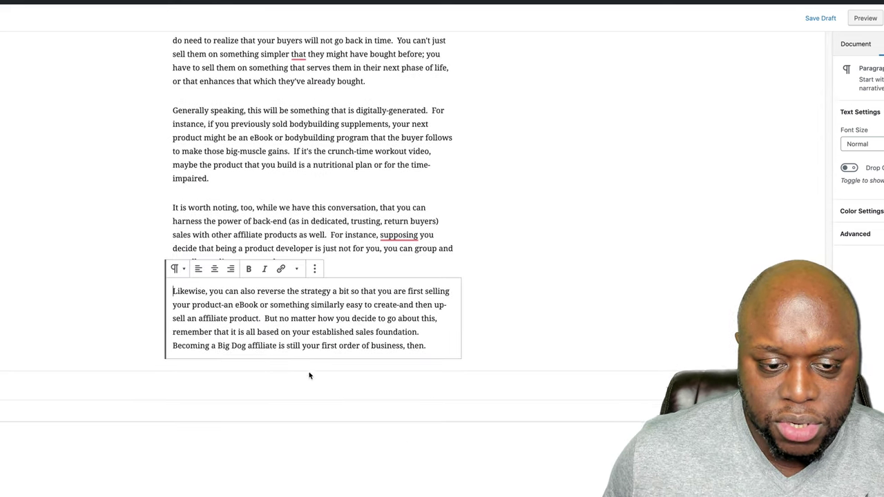
scroll(396, 158, up, 10)
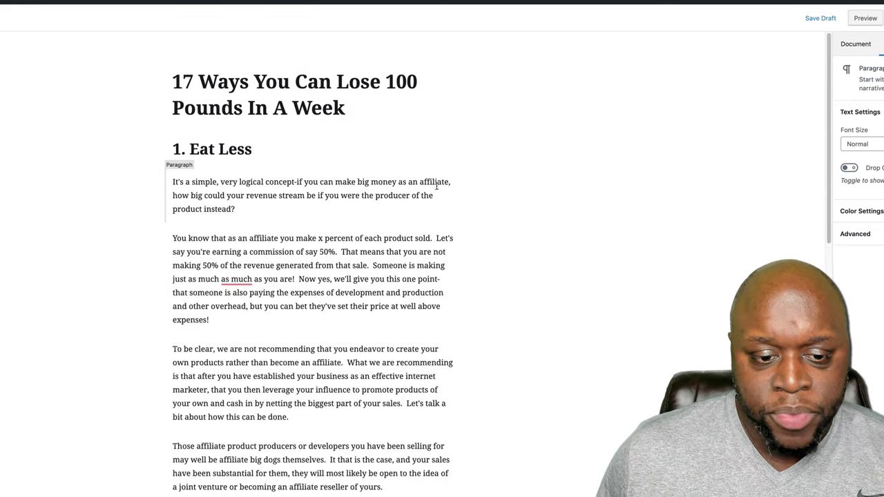
Step: Insert the H2 heading "2. Eat More" after the second paragraph, which ends with "expenses!"
click(236, 320)
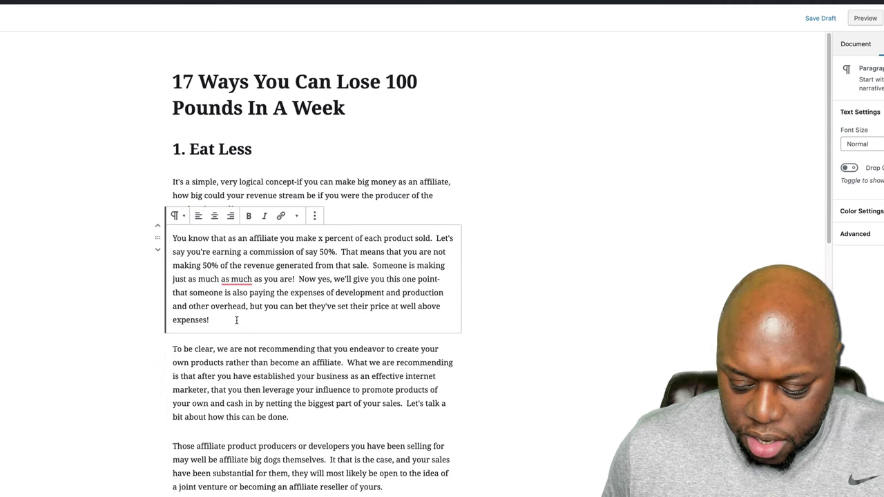
key(Return)
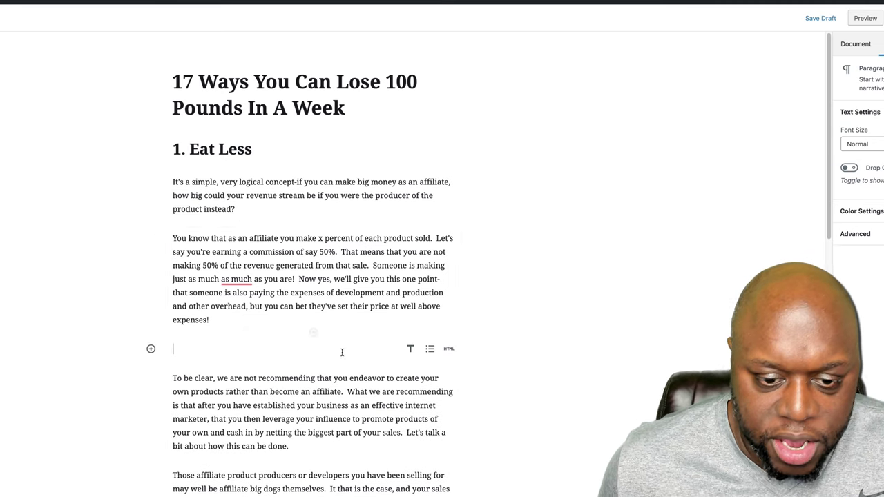
click(407, 349)
text(3)
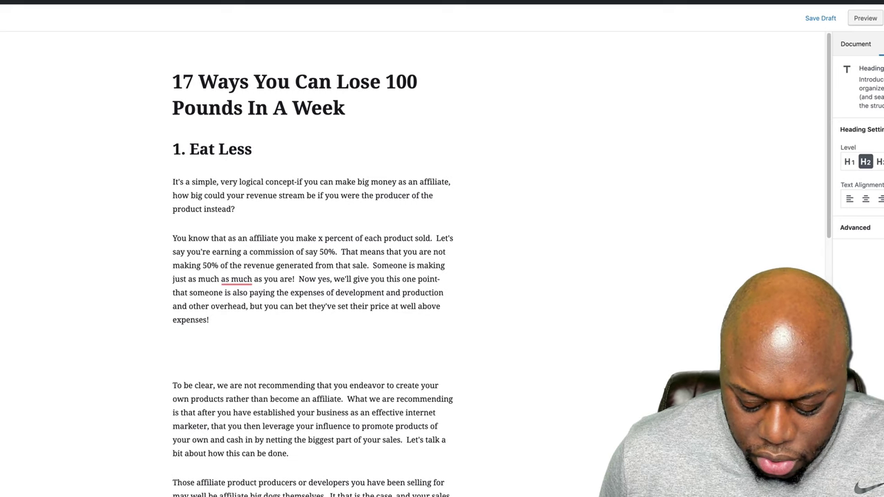
text(2. Eat )
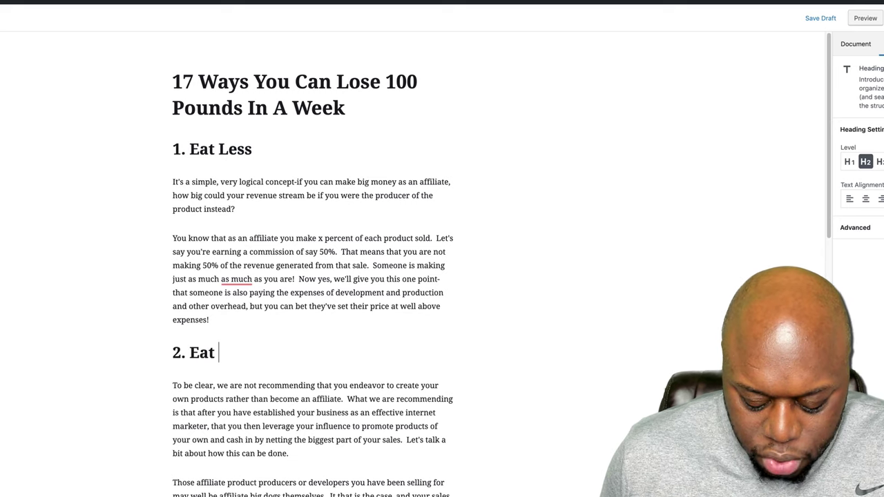
text(More)
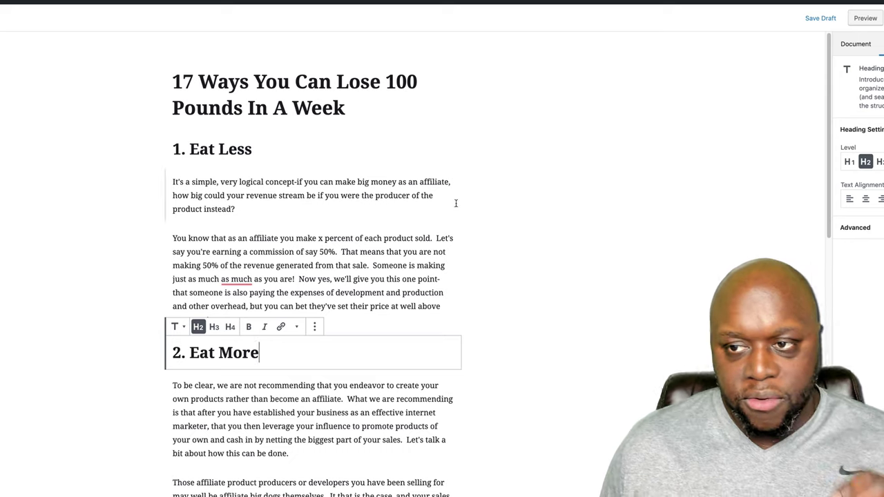
Step: Preview the post and look through its two numbered sections and the sidebar banners
click(865, 18)
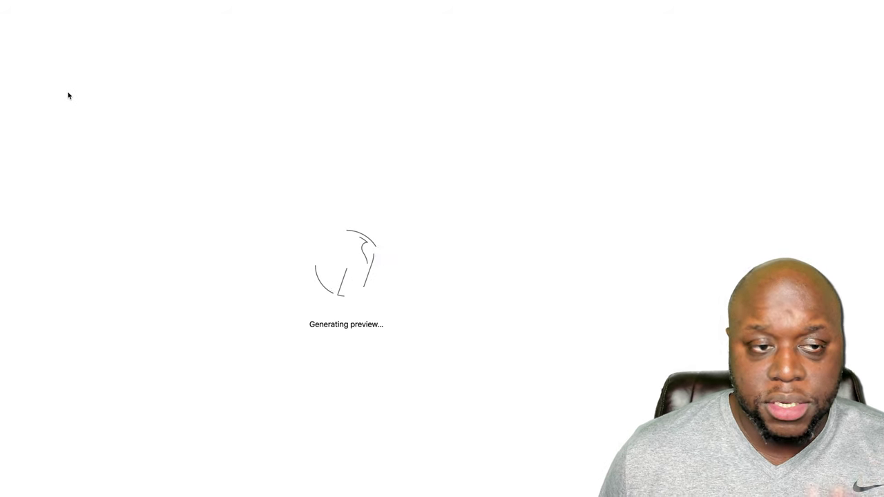
scroll(158, 316, down, 4)
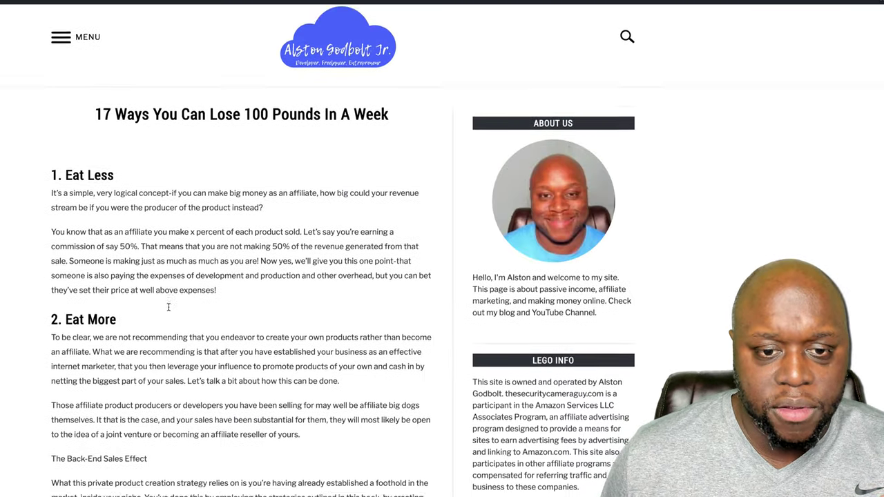
scroll(176, 297, down, 5)
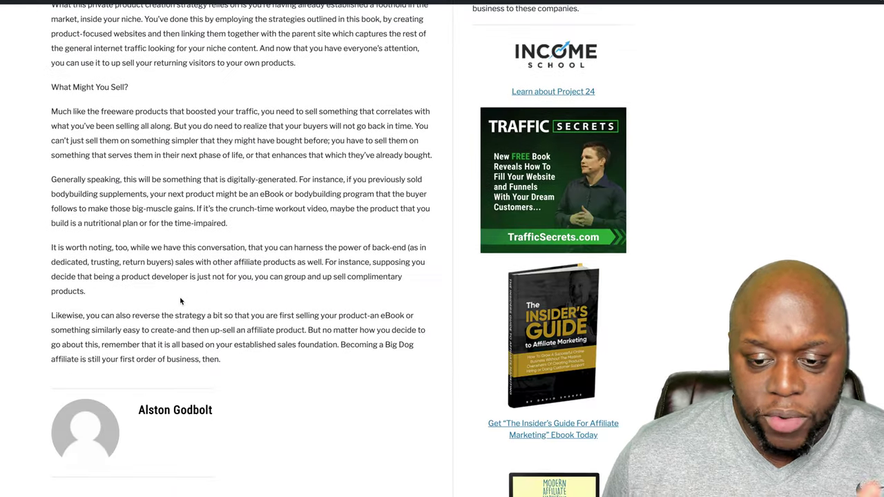
scroll(182, 296, up, 9)
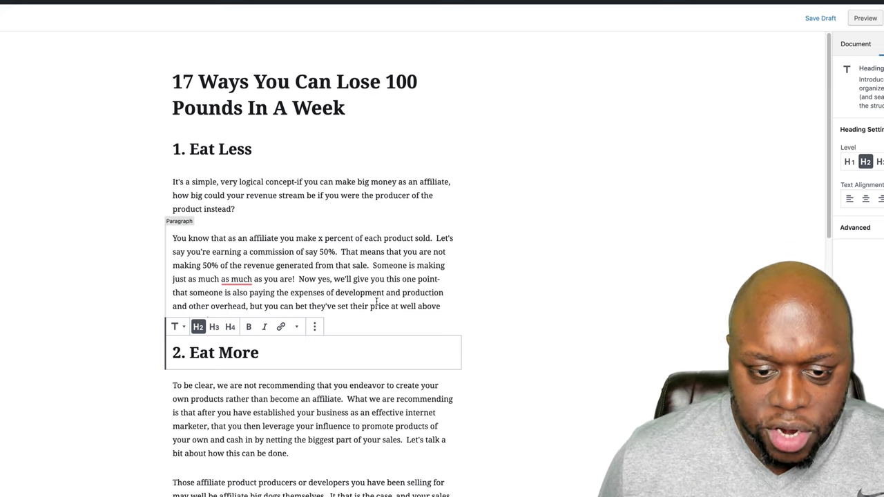
Step: Add an image block above the "2. Eat More" heading and upload the banner lep.jpg from Downloads into it
click(377, 309)
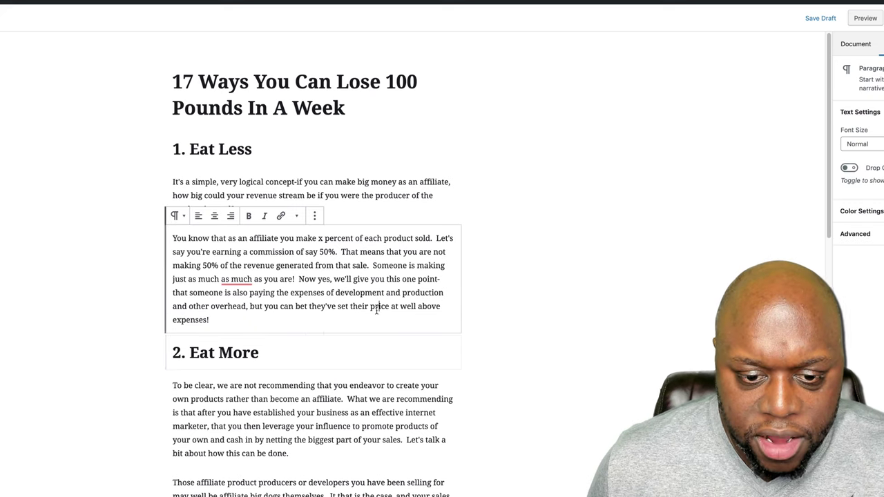
click(280, 322)
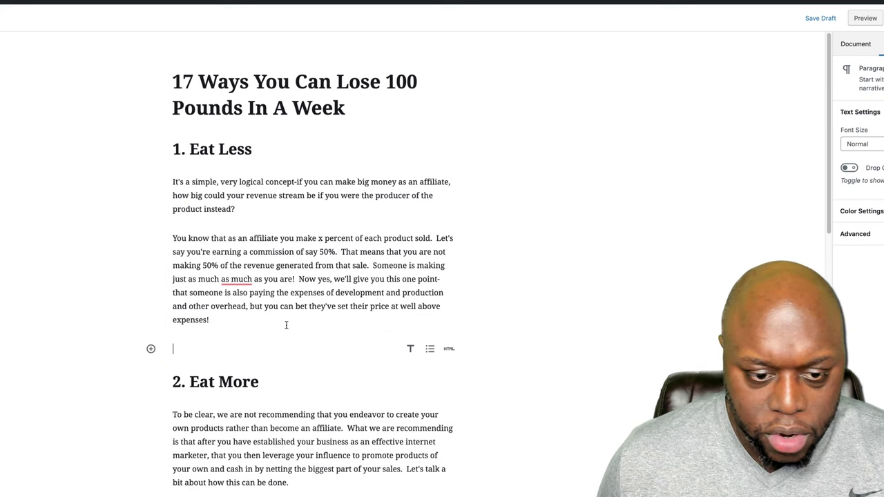
click(150, 350)
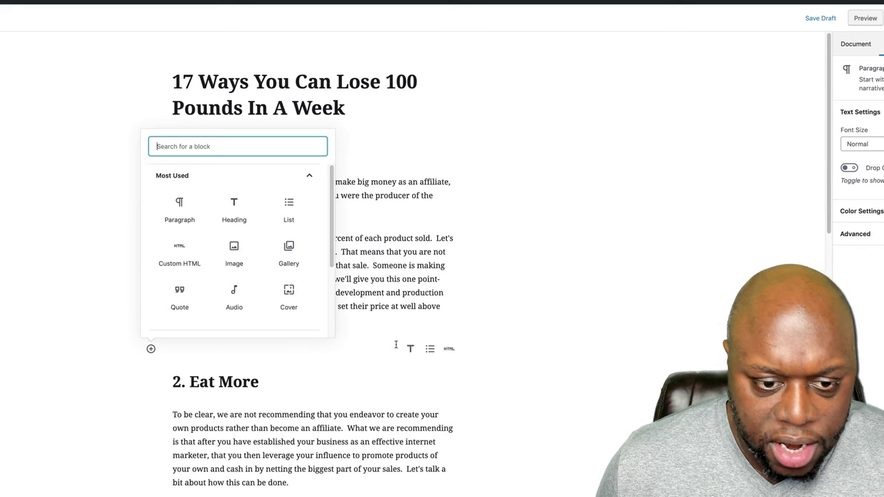
click(235, 255)
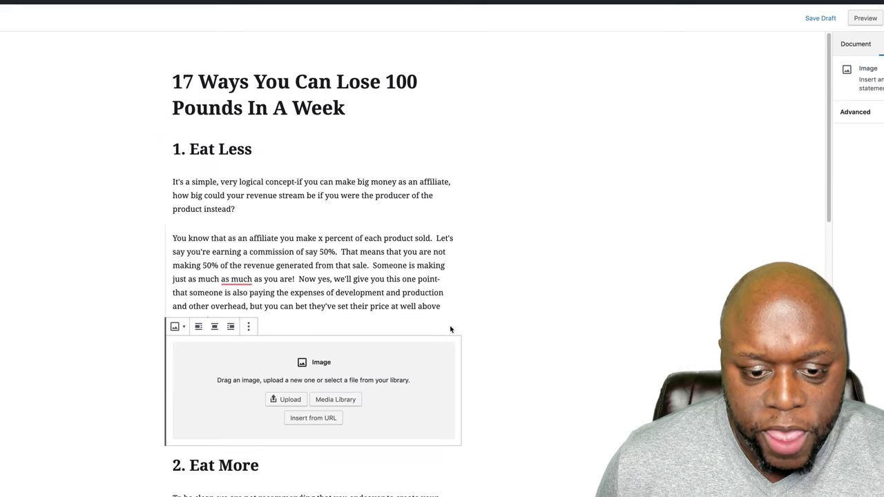
click(201, 403)
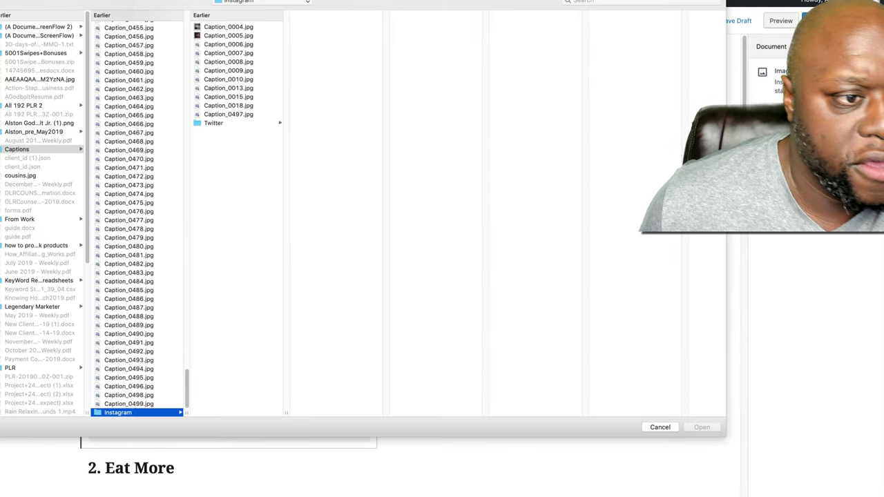
key(super+alt+l)
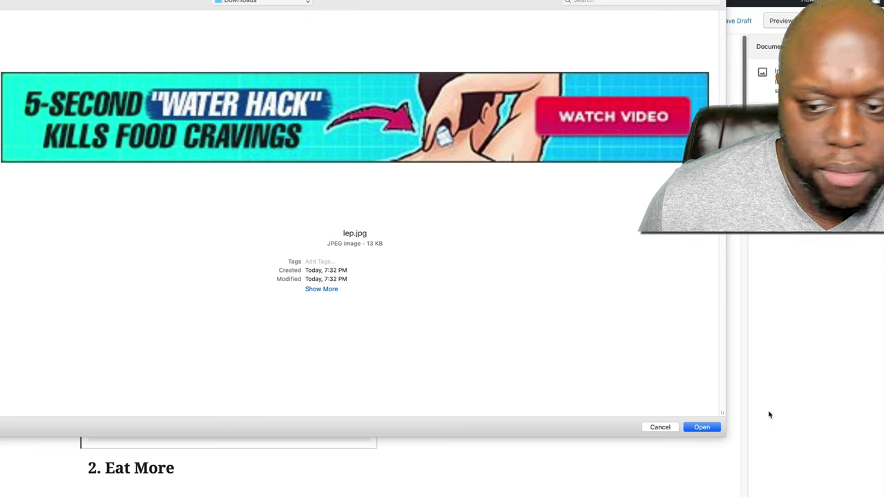
click(717, 427)
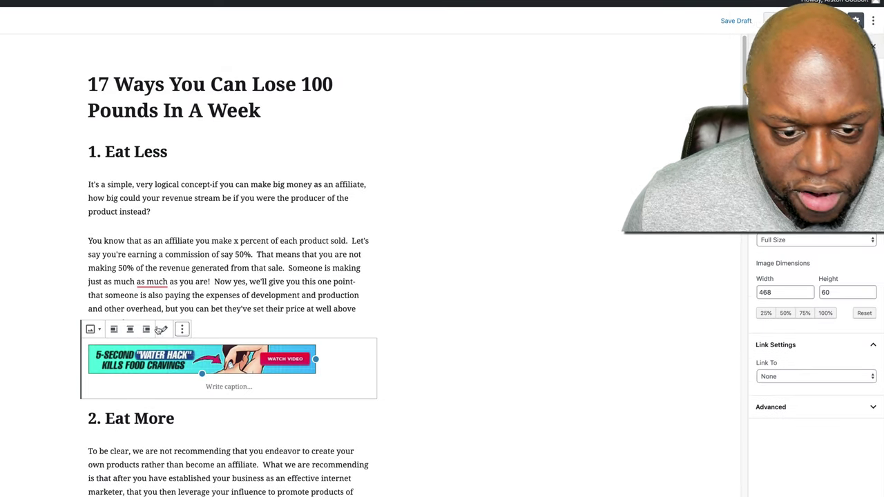
Step: Center the banner image at 100% size and caption it "Click here for the latest water hack"
click(138, 331)
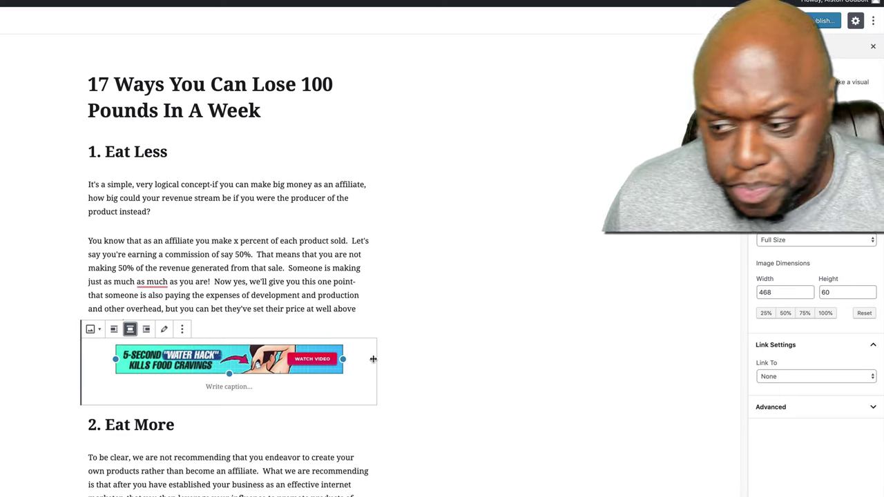
click(257, 388)
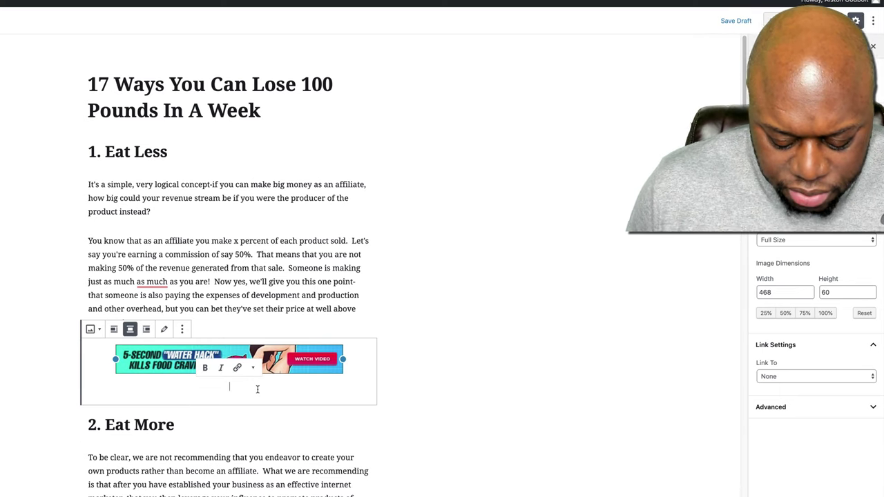
text(Click)
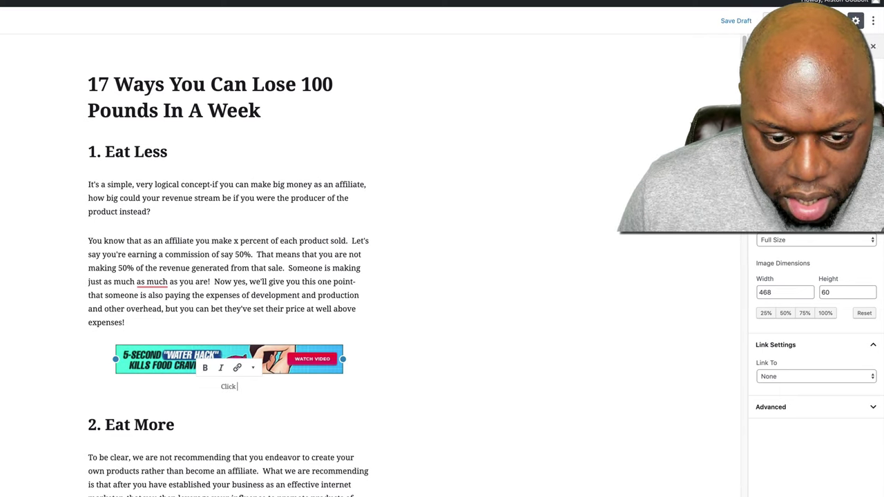
text( her)
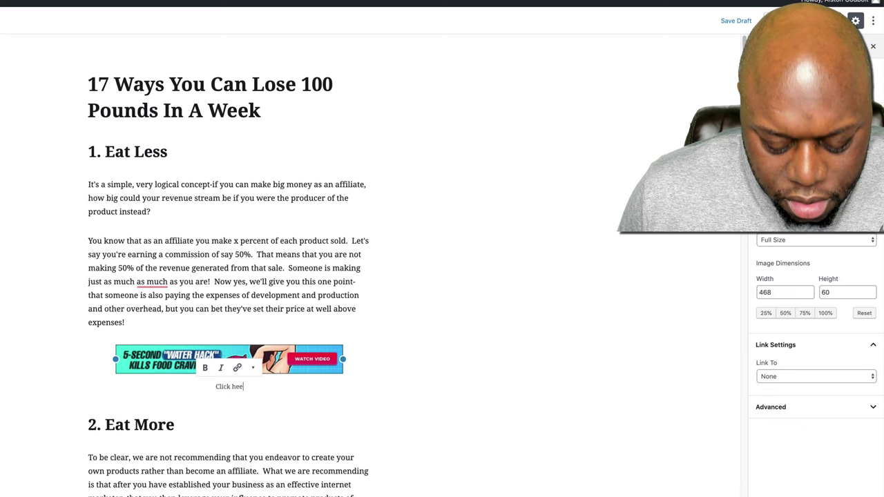
text(e for the la)
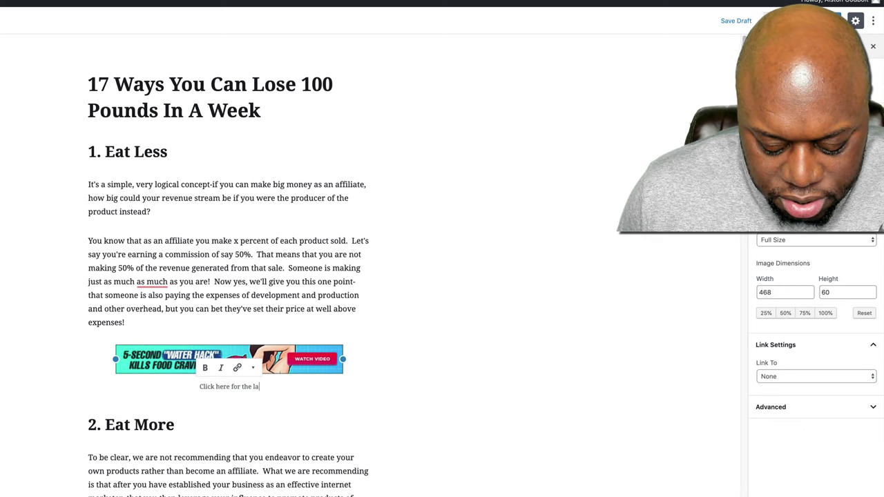
text(test water hack)
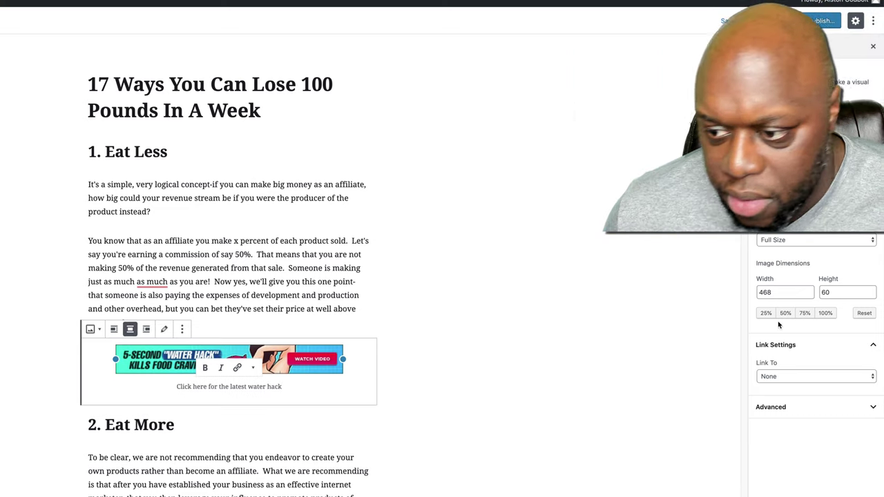
click(826, 314)
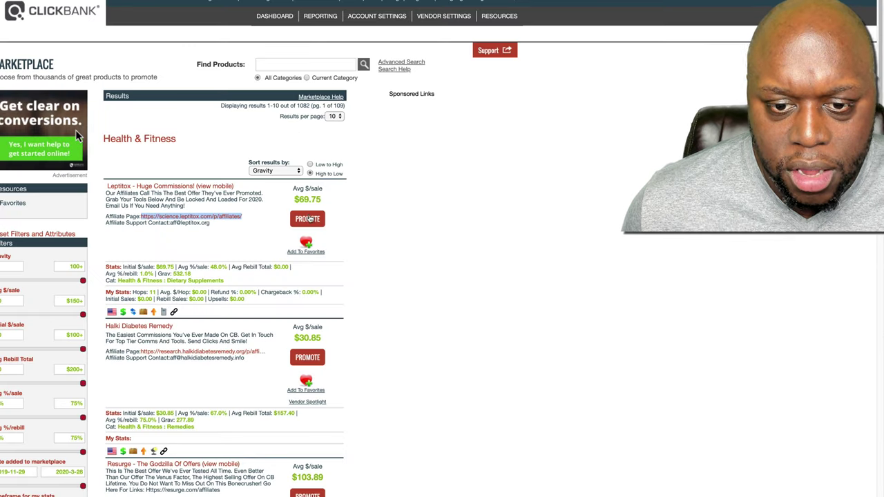
Step: Switch to the ClickBank marketplace, generate a HopLink for Leptitox with the tracking ID "bog", and copy it
click(309, 218)
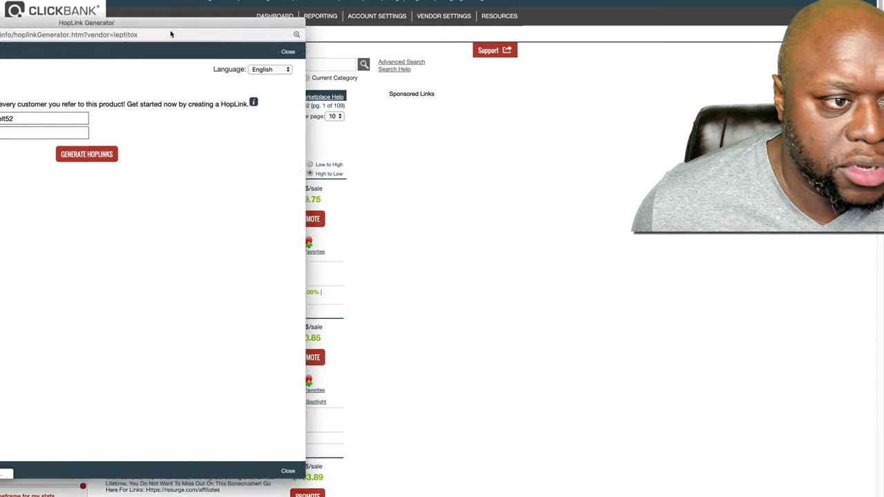
click(201, 168)
text(bog)
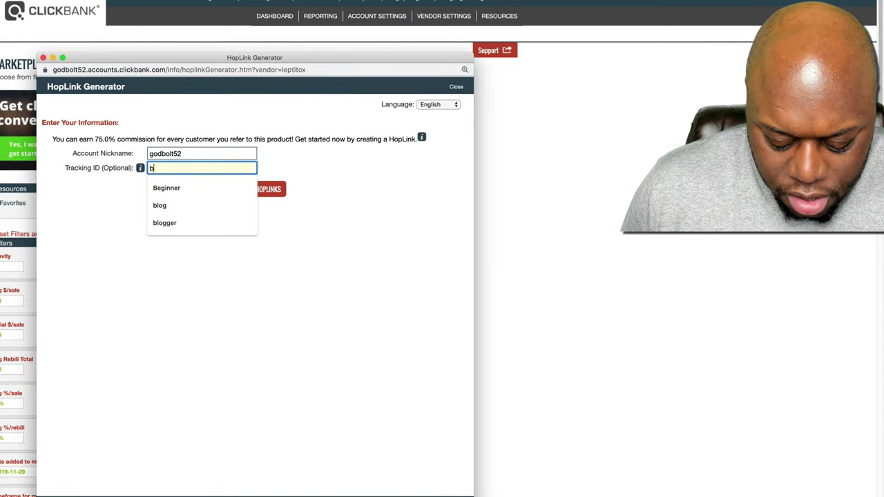
click(281, 192)
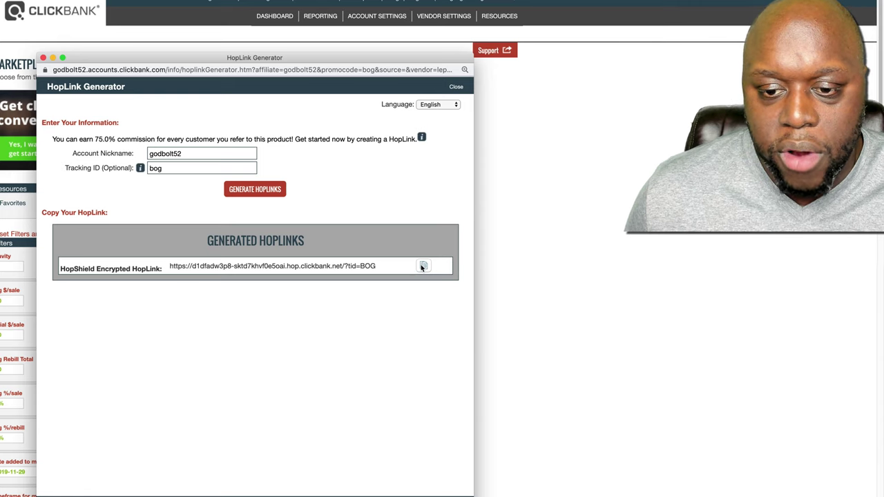
click(423, 267)
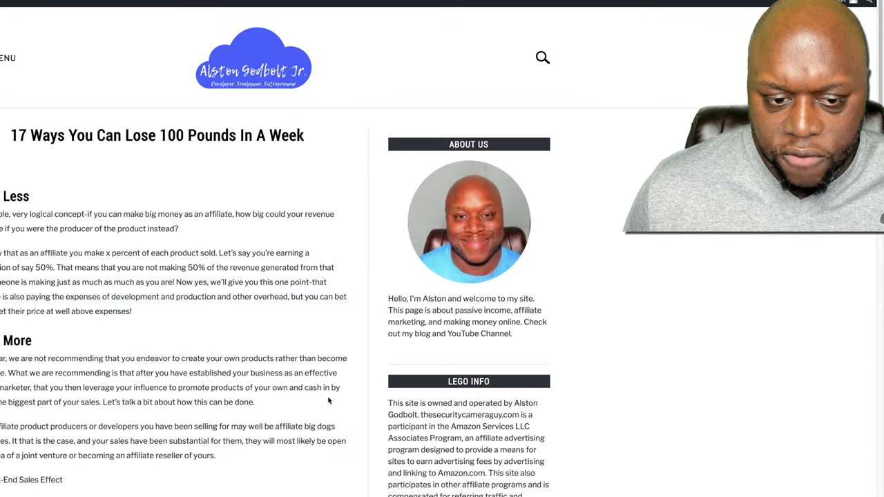
Step: Back in the WordPress editor, link the banner image to the copied HopLink as a custom URL that opens in a new tab
scroll(329, 401, down, 3)
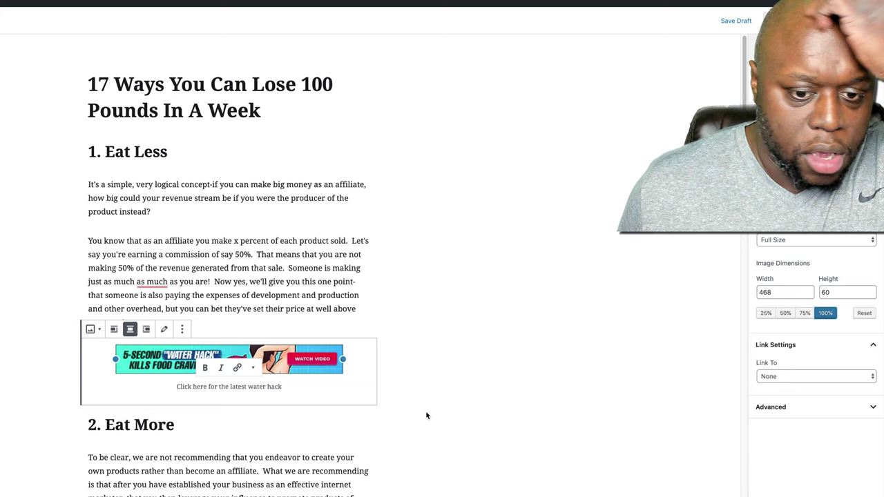
scroll(426, 415, down, 1)
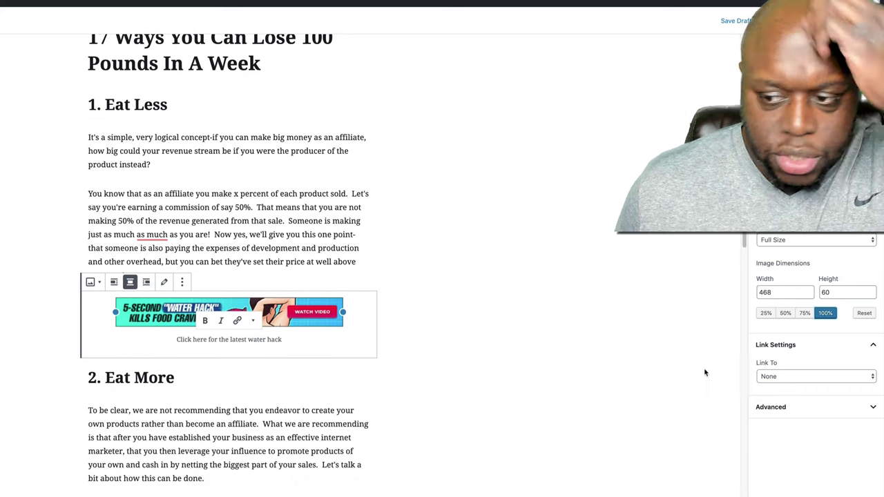
click(797, 376)
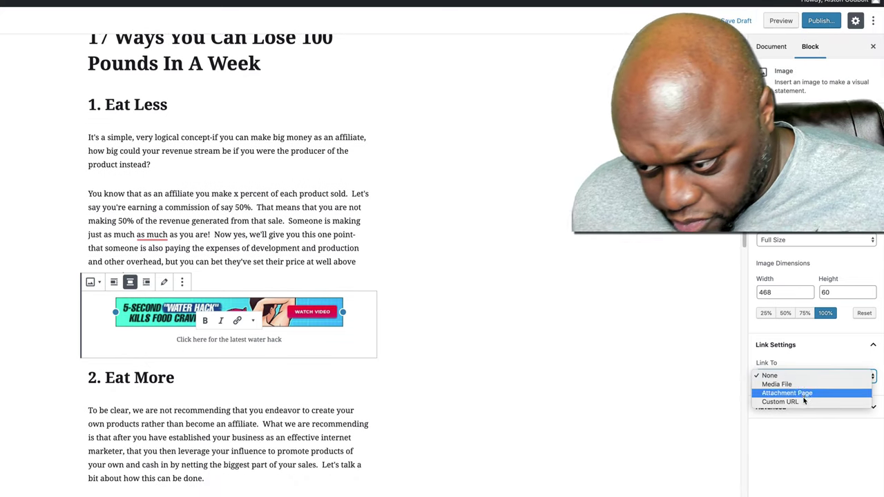
click(799, 402)
click(799, 412)
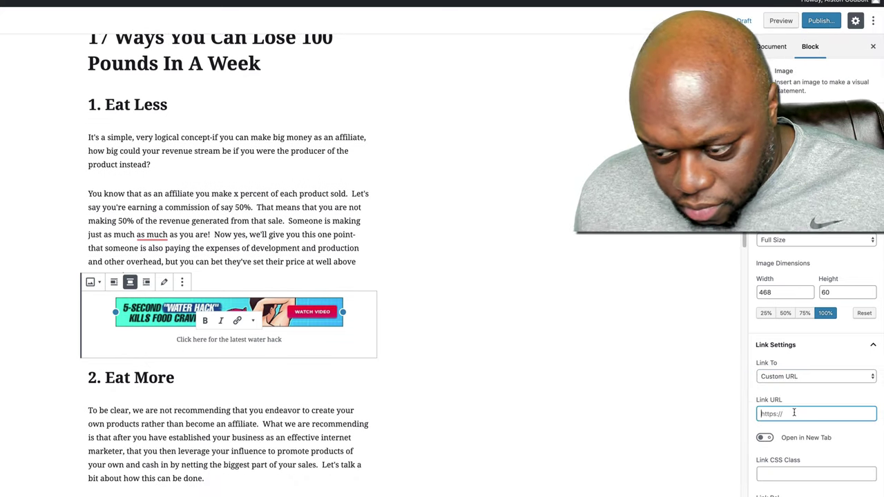
key(ctrl+v)
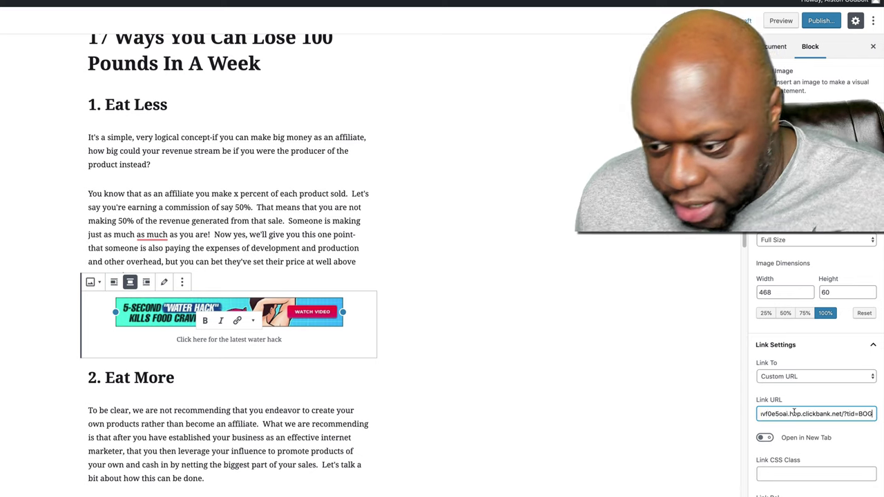
click(765, 438)
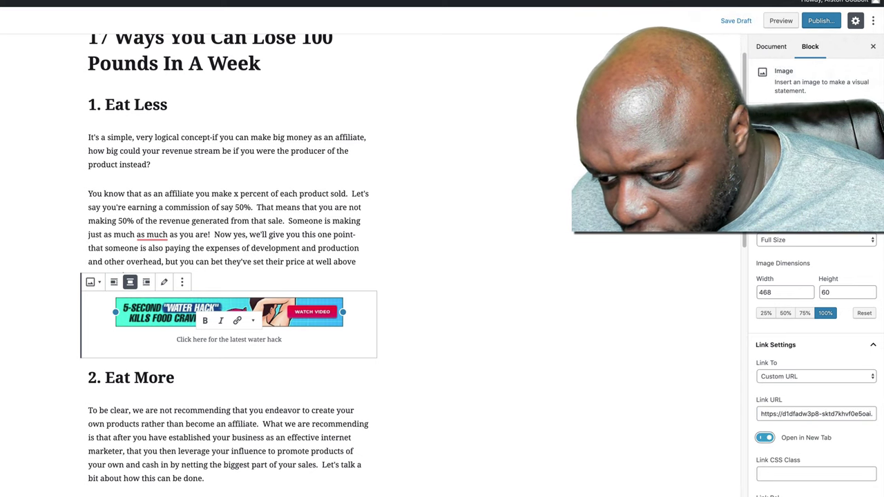
Step: Preview the post and open both the banner's link and the Leptitox listing's link from the ClickBank marketplace in new tabs to compare them
click(781, 20)
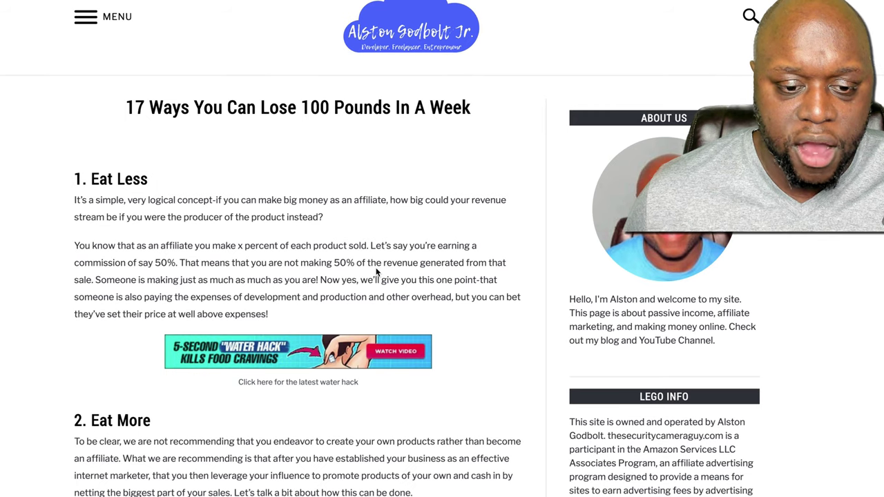
right_click(285, 347)
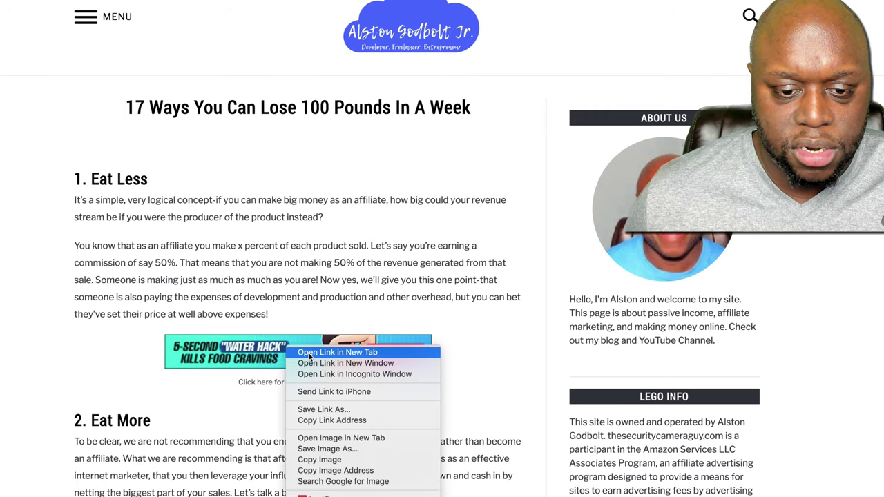
click(290, 353)
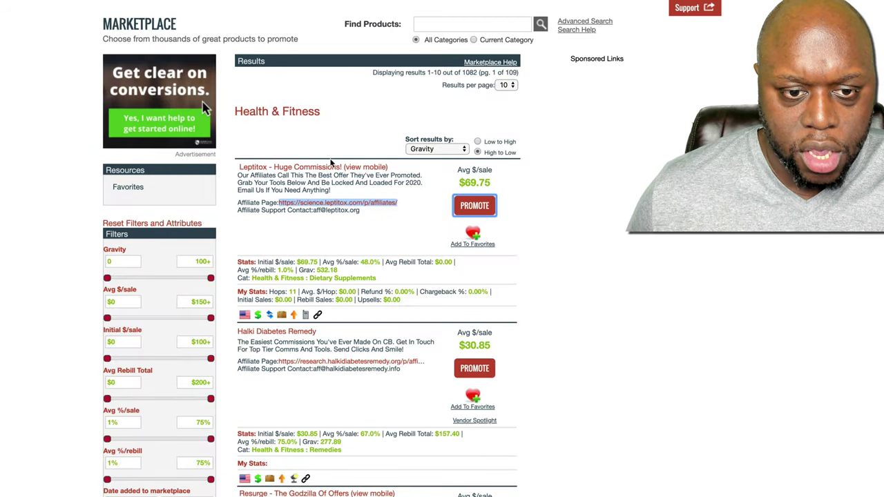
right_click(293, 171)
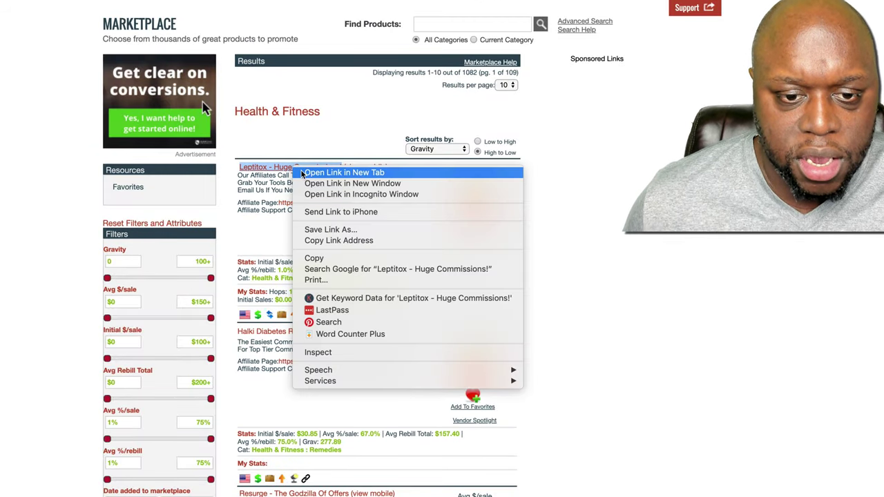
click(324, 173)
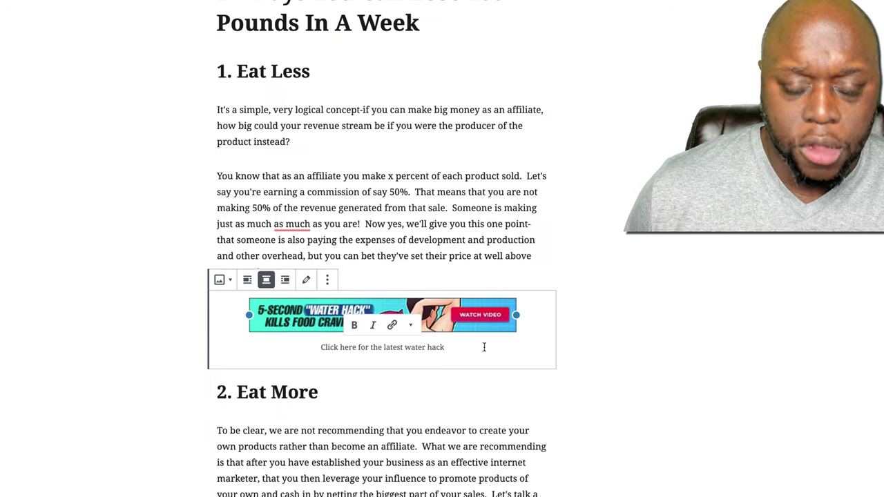
Step: In the WordPress editor, link the caption "Click here for the latest water hack" to the copied HopLink, opening in a new tab
triple_click(383, 347)
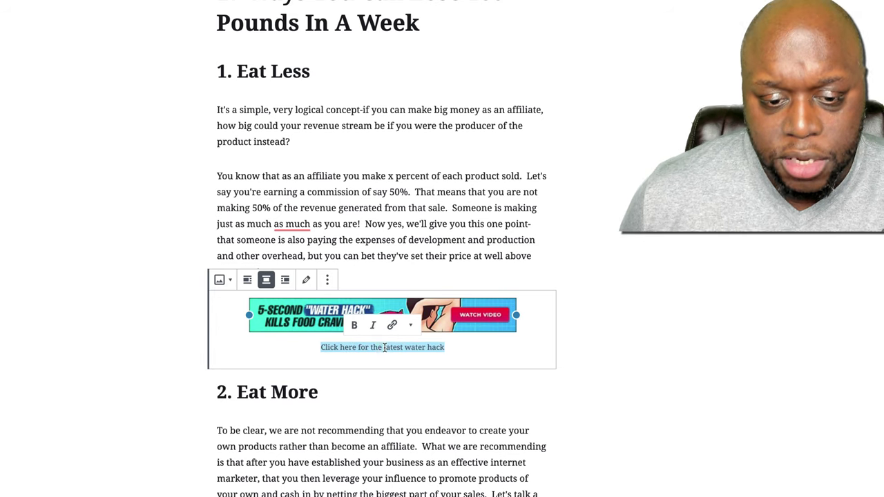
click(392, 325)
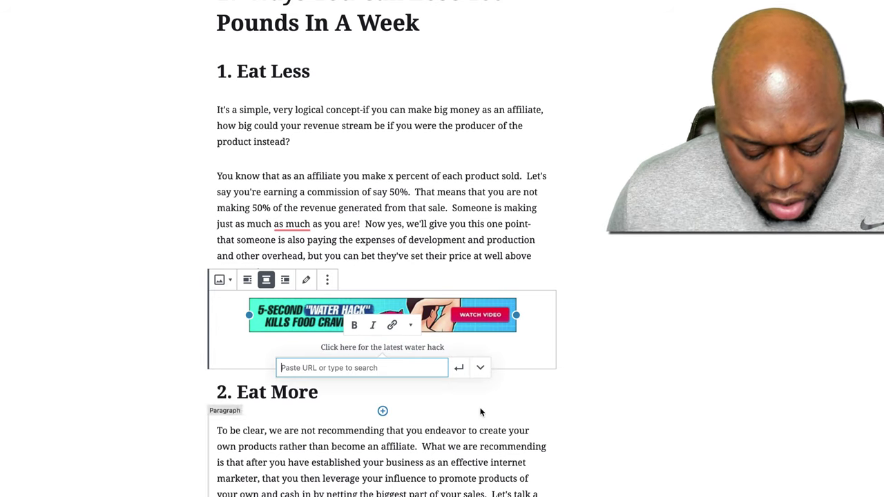
key(ctrl+v)
click(481, 367)
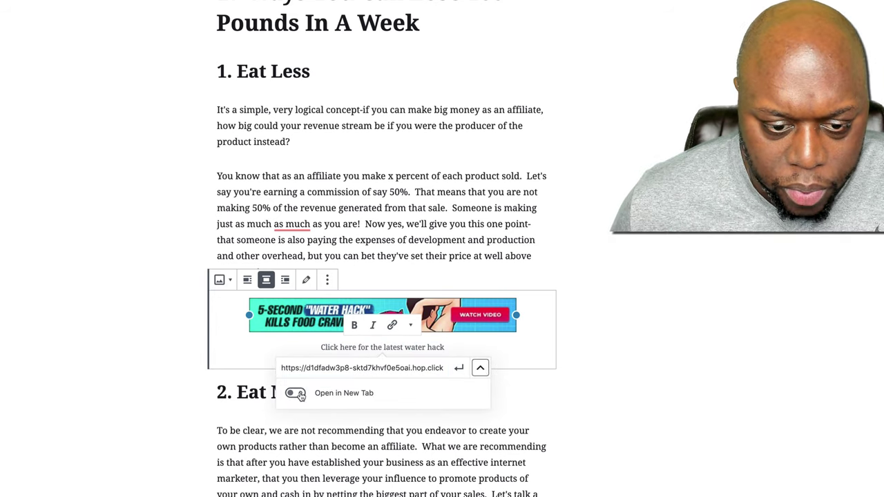
click(406, 394)
click(458, 368)
click(710, 414)
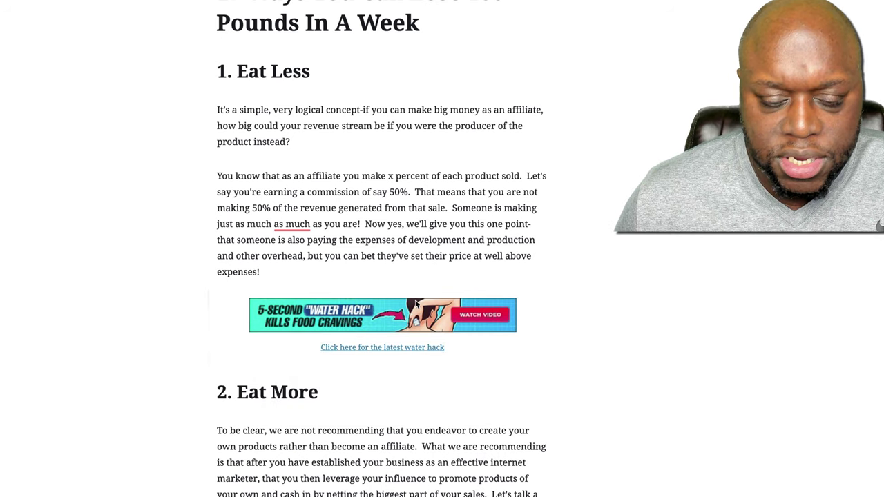
Step: Add ". Scientists were surprised by this hack" after "The Back-End Sales Effect" in the "2. Eat More" section, correcting any misspelled words
scroll(549, 340, down, 1)
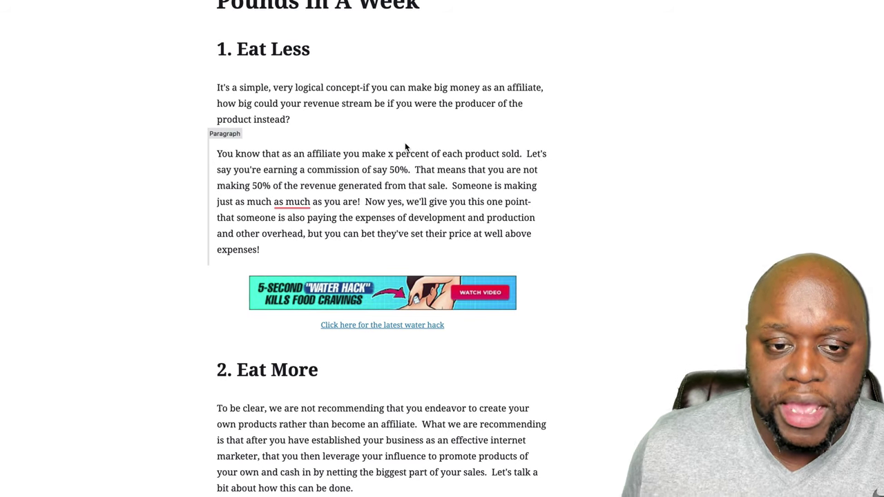
scroll(317, 321, down, 5)
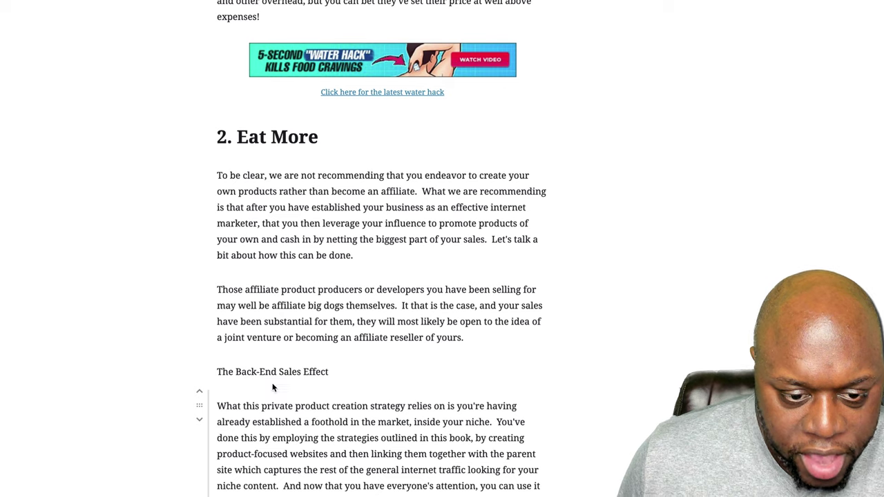
click(335, 371)
text(. Scientissts)
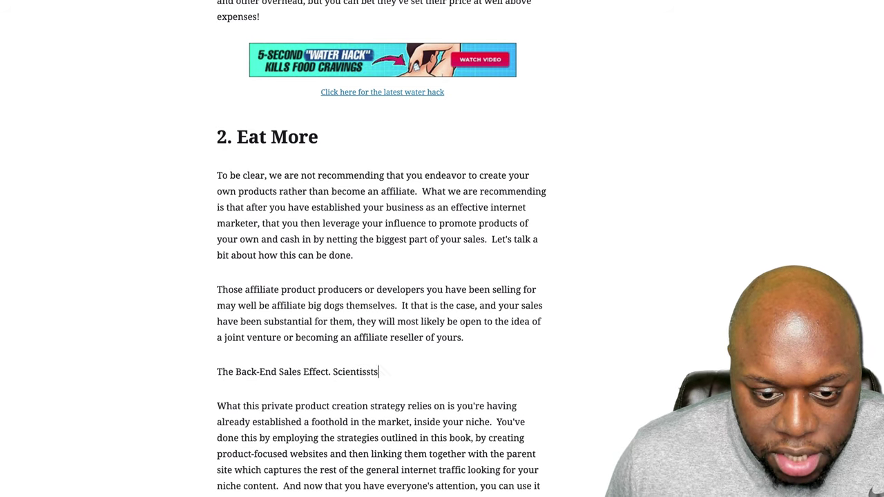
text(were su)
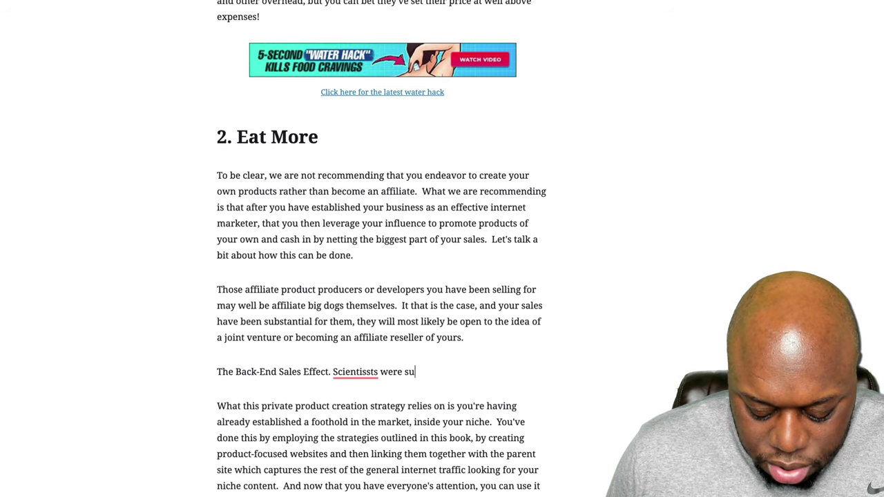
text(rpsied b)
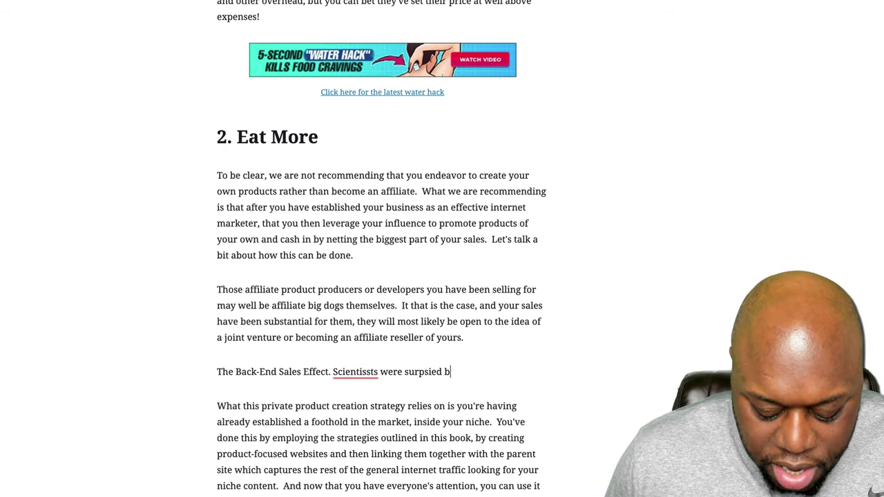
text(y this hack)
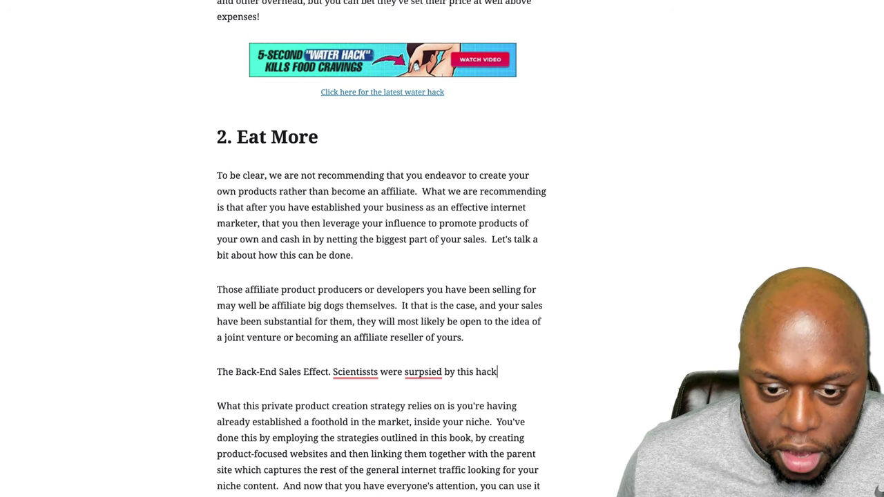
right_click(418, 374)
click(427, 389)
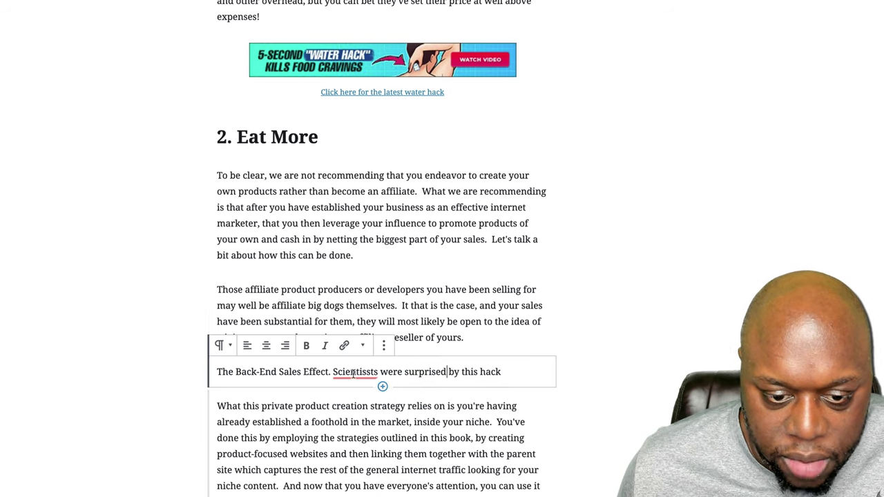
right_click(353, 374)
click(356, 391)
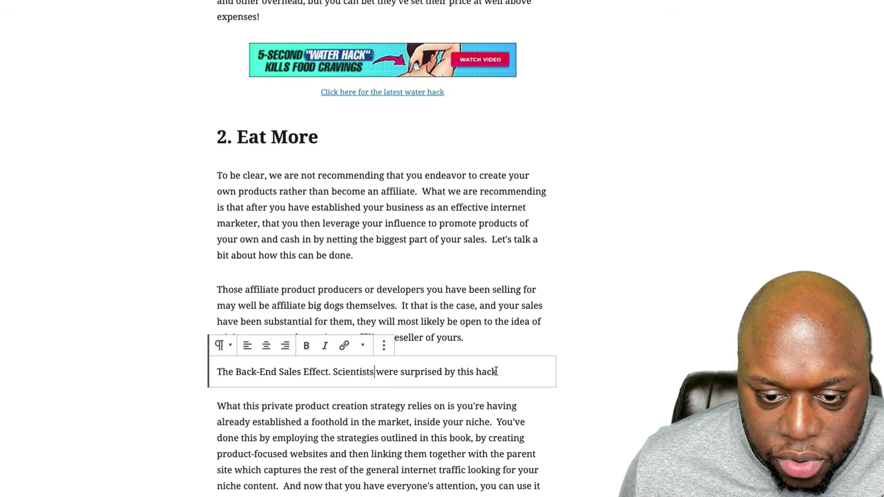
Step: Link the sentence "Scientists were surprised by this hack" to the copied HopLink and make it open in a new tab
drag(489, 373, 336, 373)
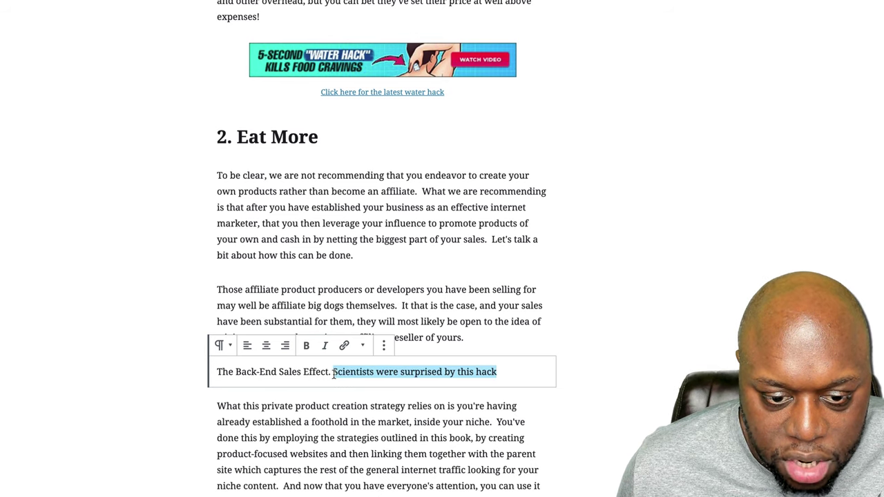
click(344, 345)
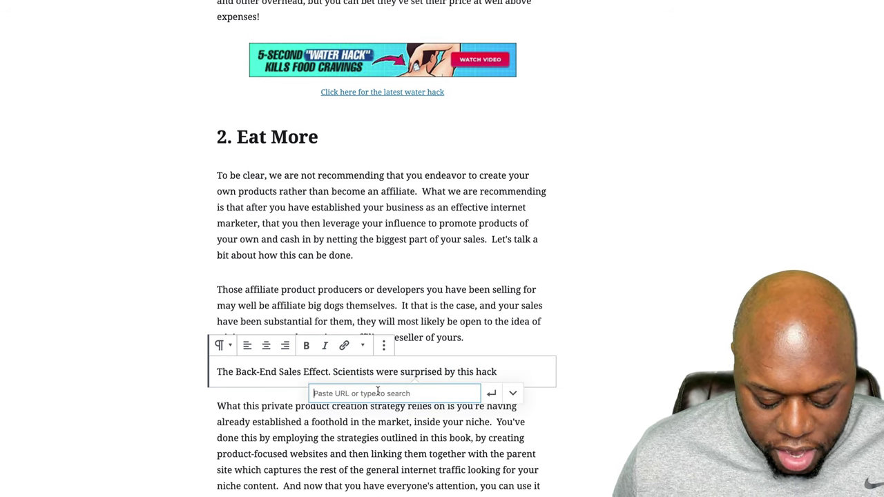
key(ctrl+v)
click(491, 393)
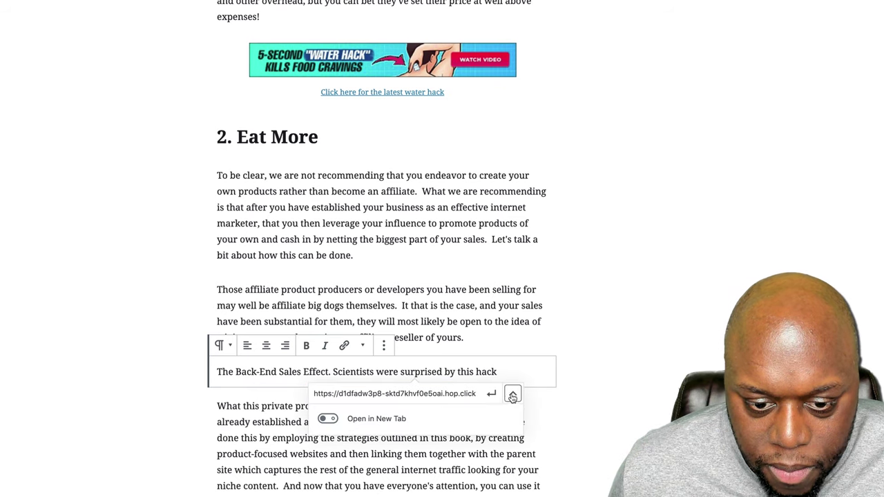
click(351, 419)
click(489, 395)
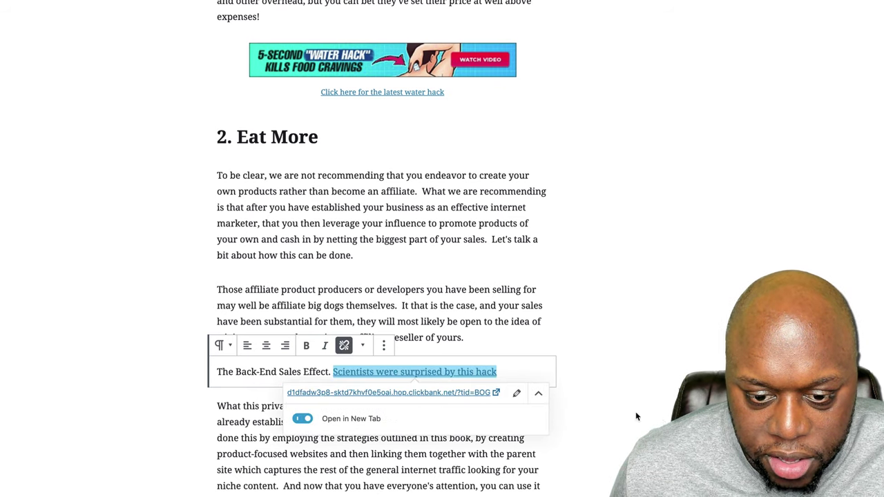
click(636, 416)
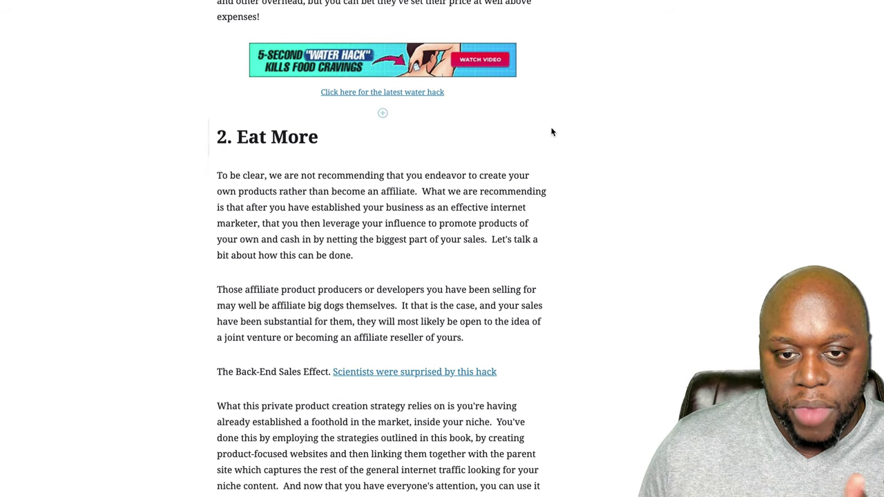
Step: Review the post's banner, linked caption and in-text affiliate link, along with the paragraphs that follow in the "2. Eat More" section
scroll(551, 132, up, 2)
scroll(516, 246, up, 2)
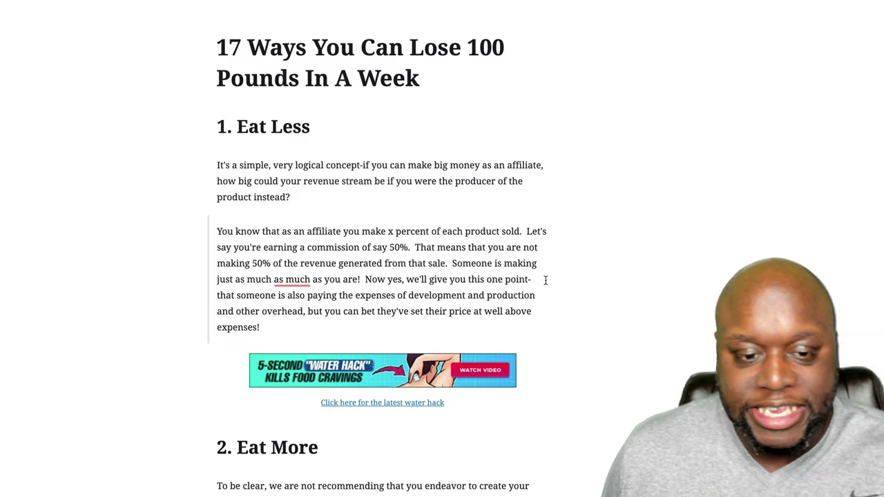
scroll(572, 295, down, 1)
scroll(572, 300, down, 1)
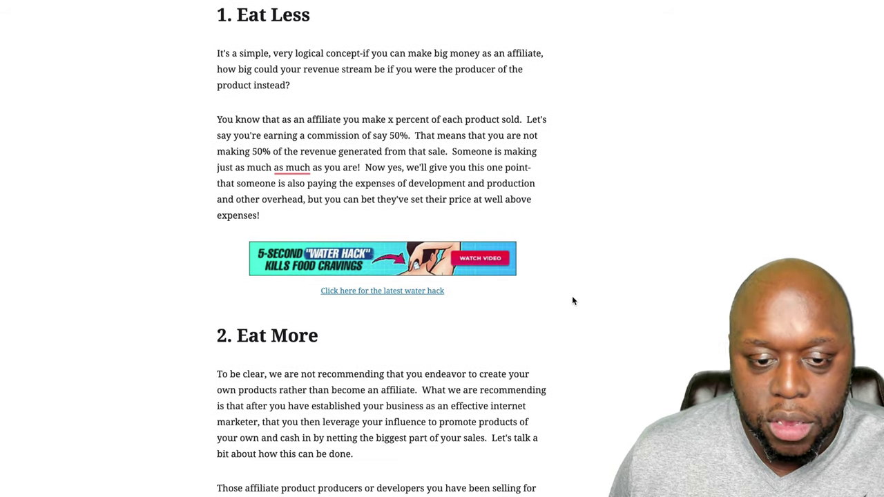
scroll(572, 300, down, 2)
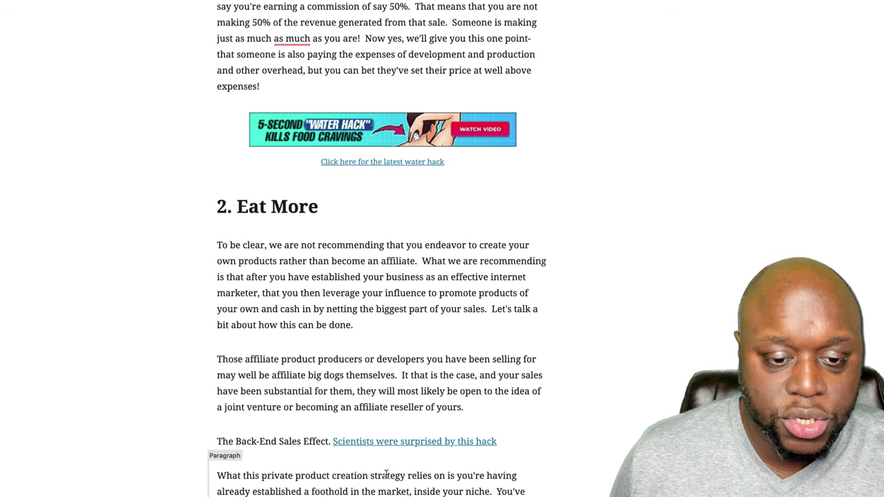
scroll(386, 475, down, 1)
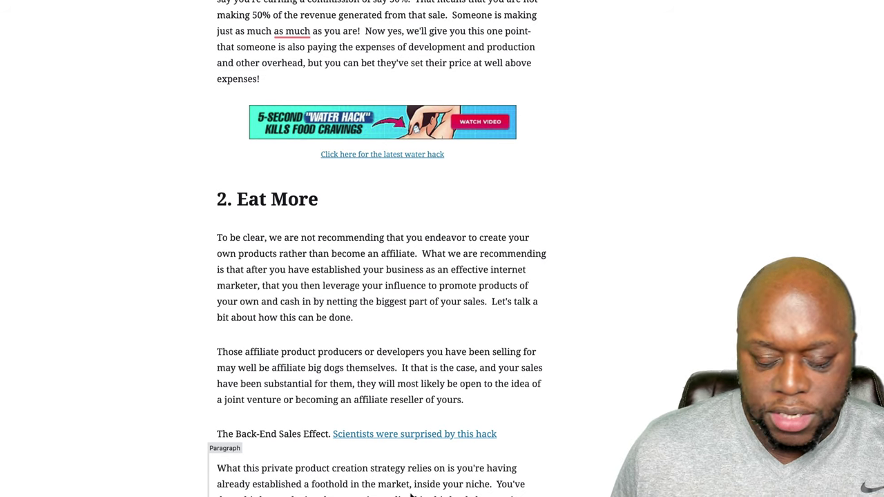
scroll(413, 495, down, 5)
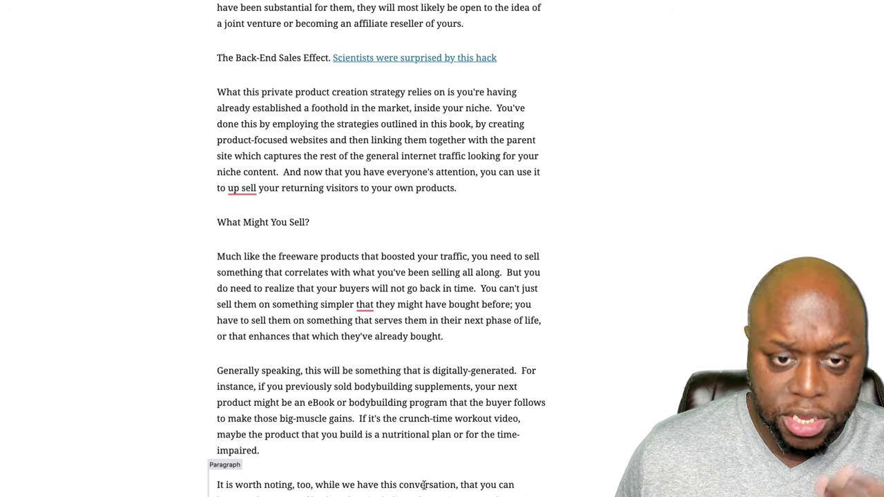
scroll(424, 485, up, 1)
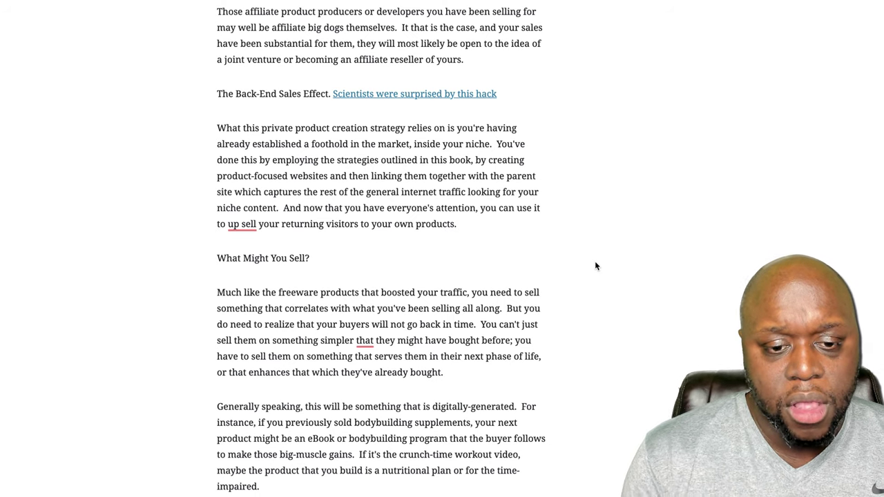
click(318, 311)
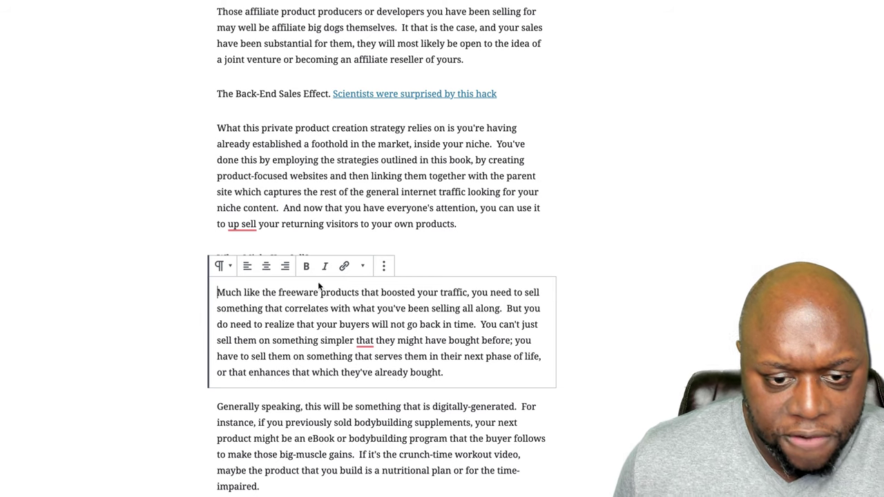
click(385, 267)
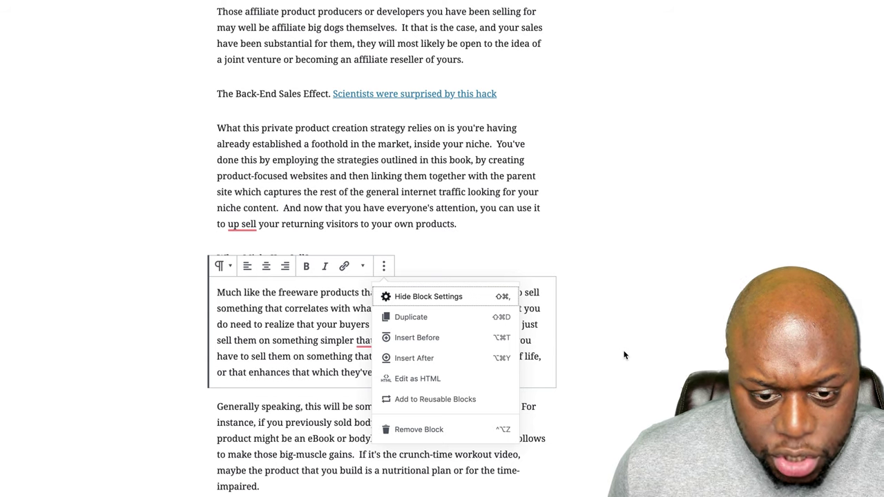
click(607, 370)
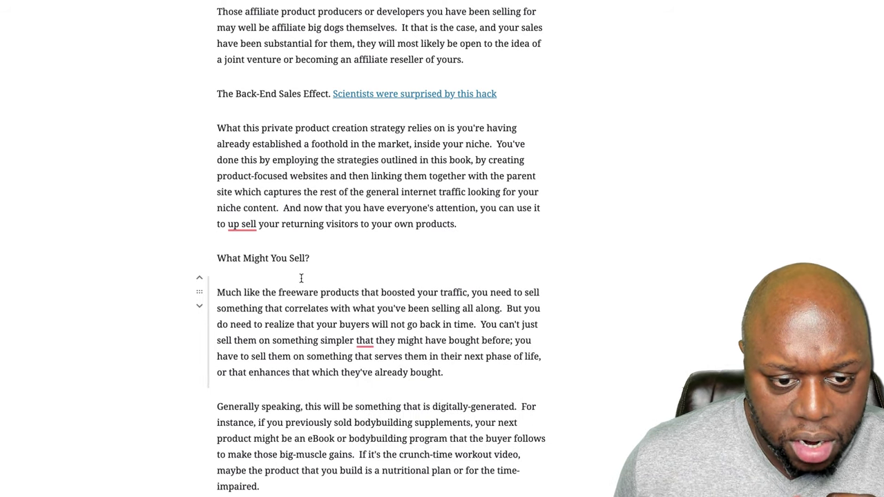
Step: Insert an empty image block directly below the line "What Might You Sell?" in the post
click(311, 258)
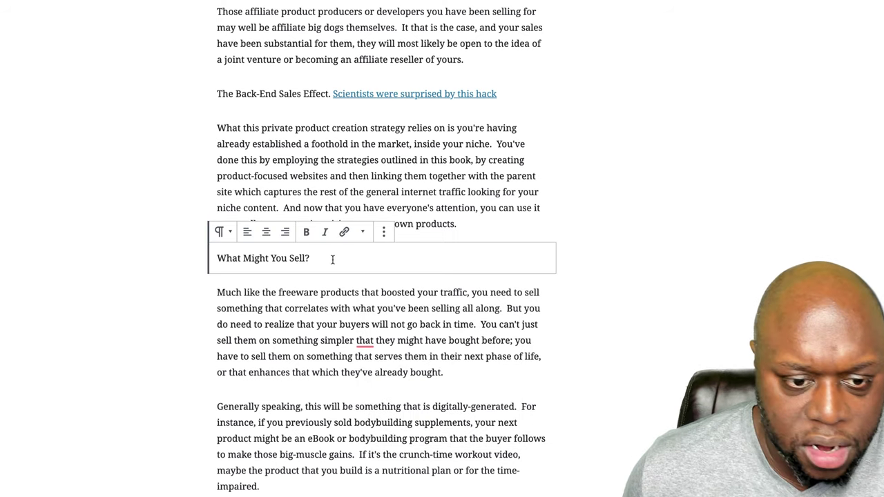
key(Return)
click(542, 293)
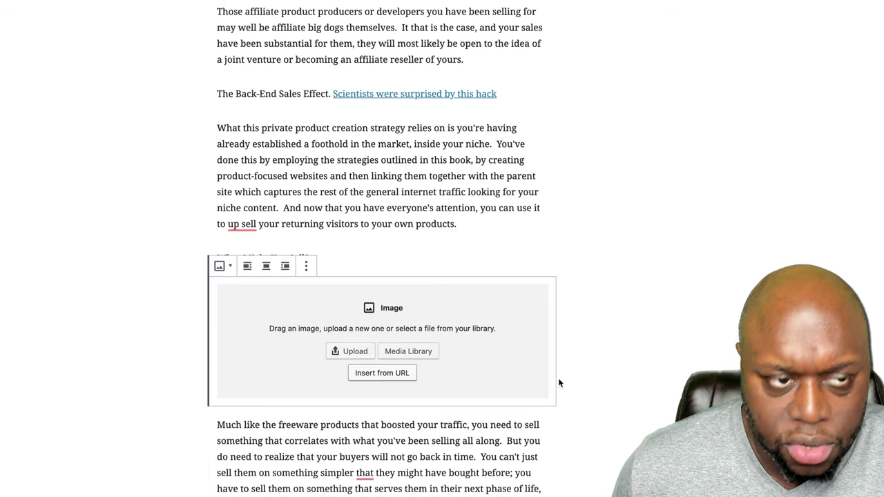
click(349, 353)
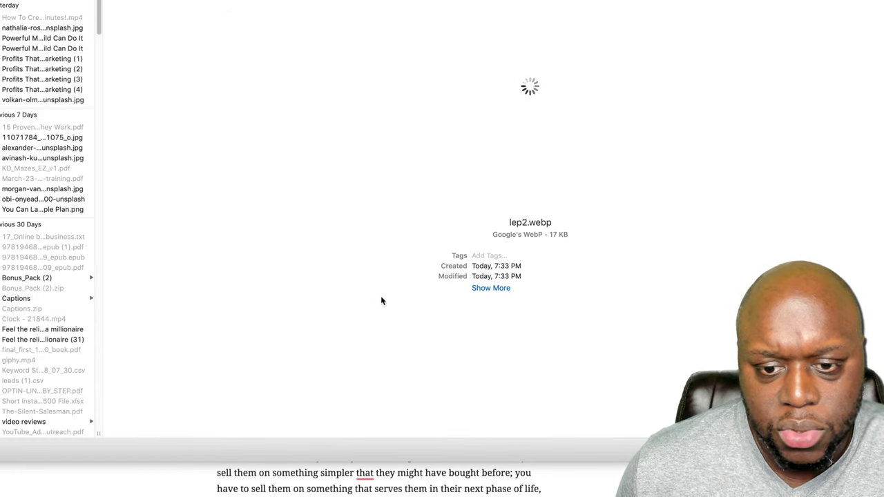
key(Up)
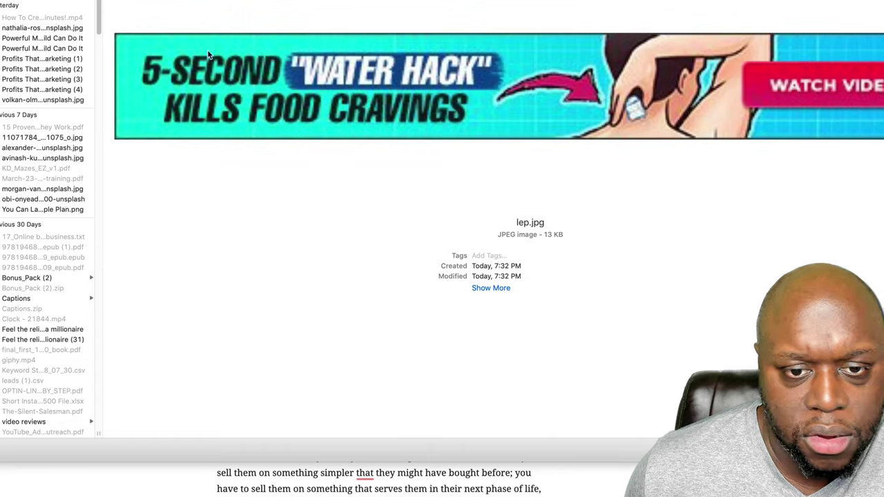
key(Escape)
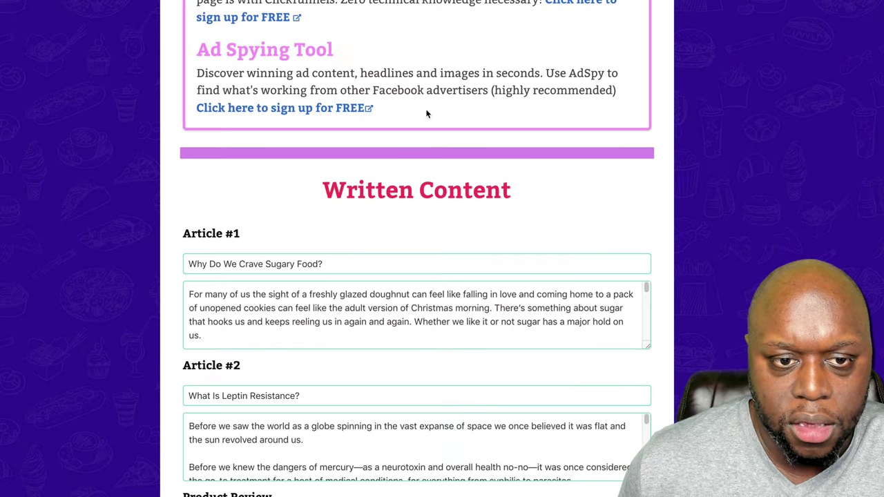
Step: On the Leptitox affiliate page, save Image 1 under "Other Networks" in the Ad Images section to Downloads as water1.jpg
scroll(426, 114, up, 15)
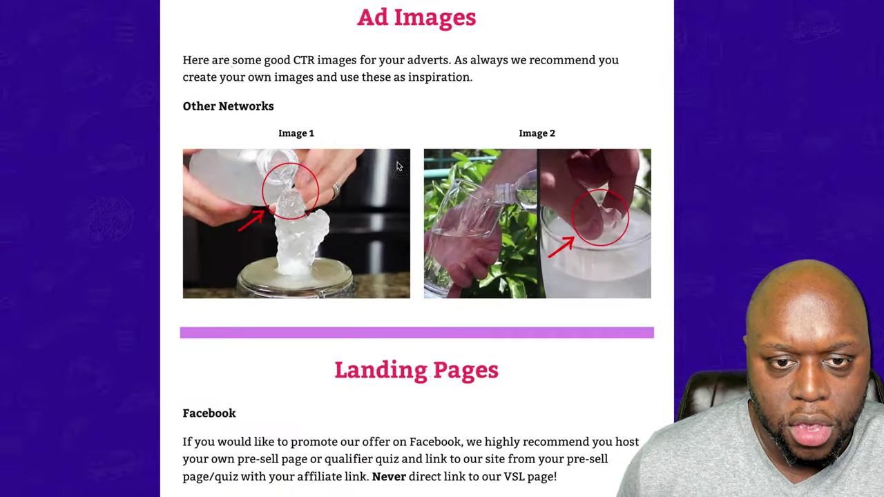
scroll(394, 163, down, 10)
scroll(395, 163, up, 15)
scroll(392, 161, down, 20)
scroll(392, 160, down, 10)
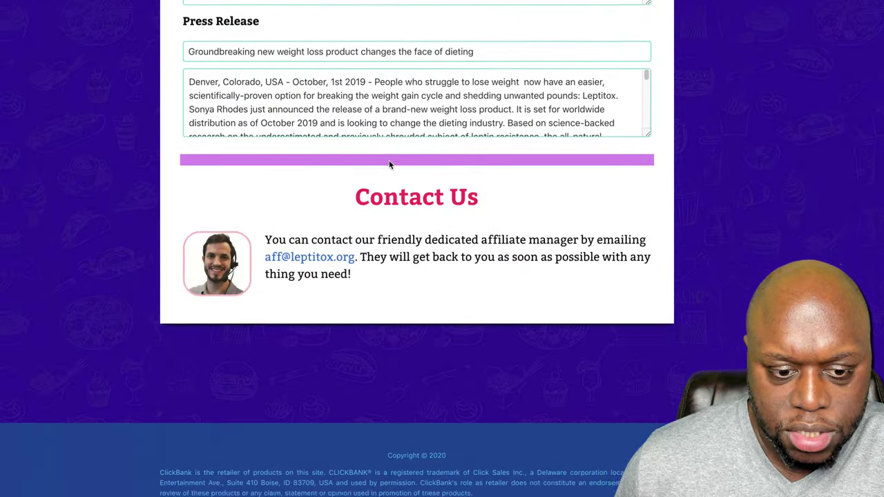
scroll(387, 159, up, 20)
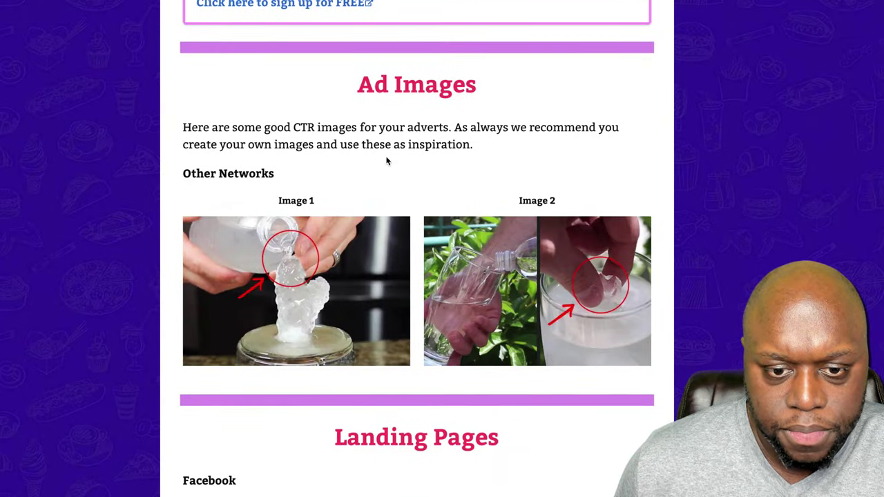
right_click(286, 280)
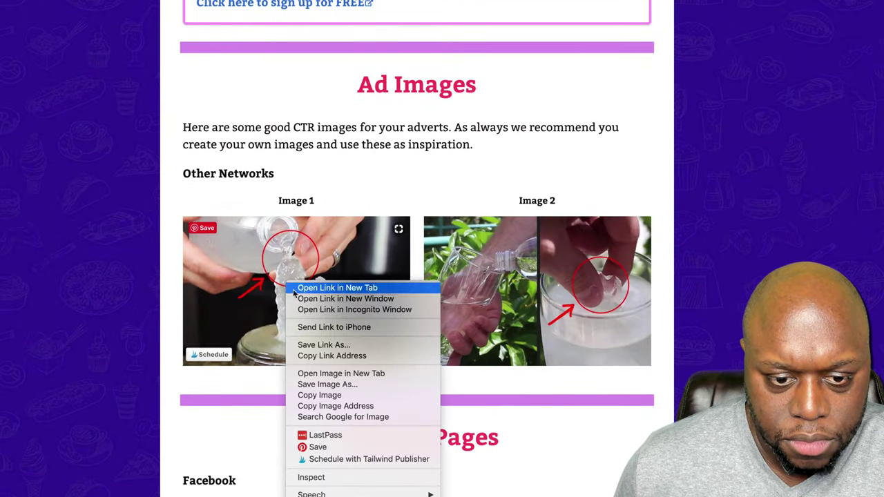
click(328, 384)
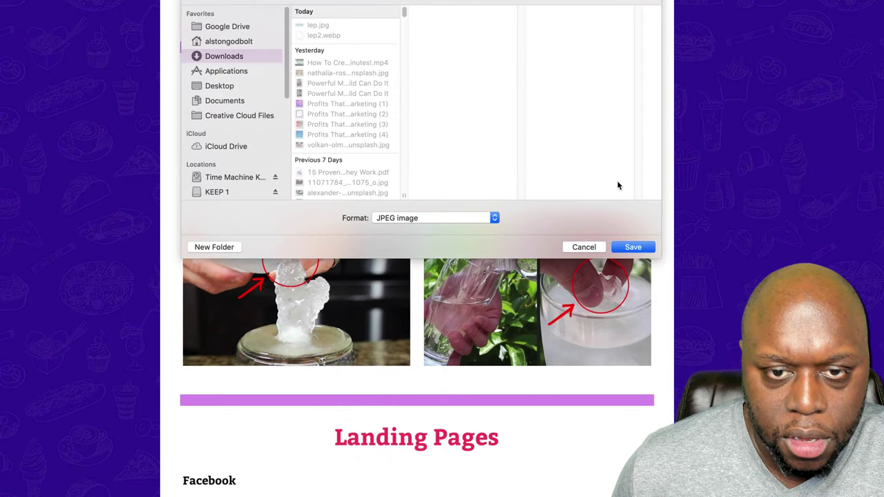
click(632, 248)
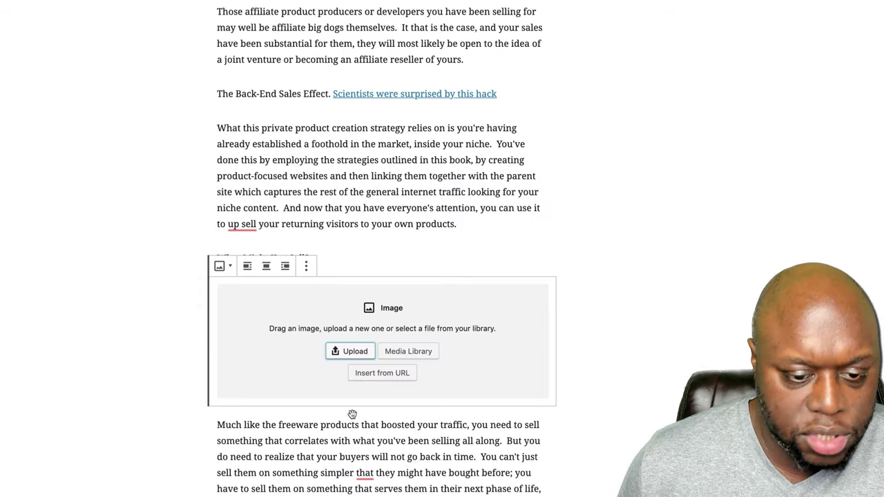
Step: Back in the WordPress editor, upload water1.jpg into the empty image block under "What Might You Sell?"
scroll(360, 276, down, 3)
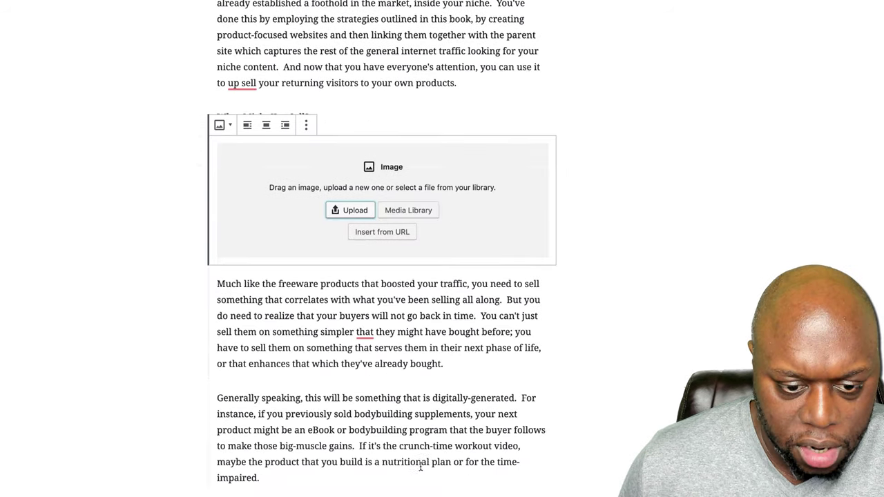
click(360, 156)
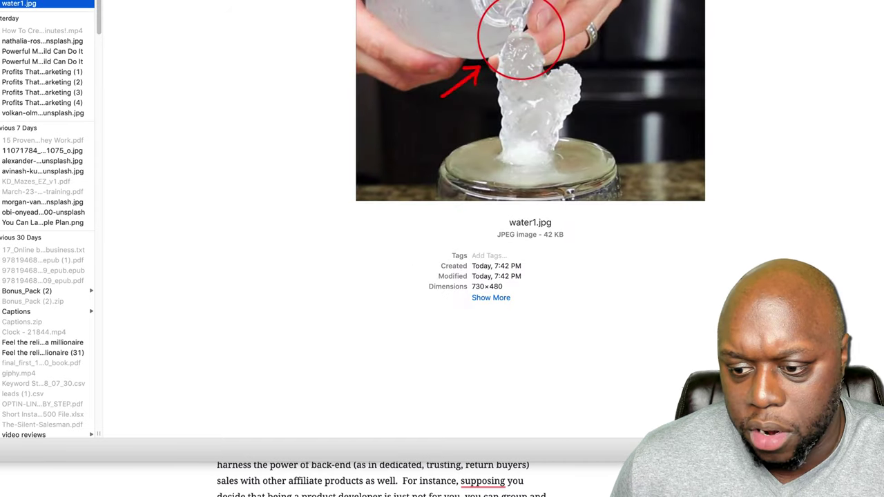
key(Return)
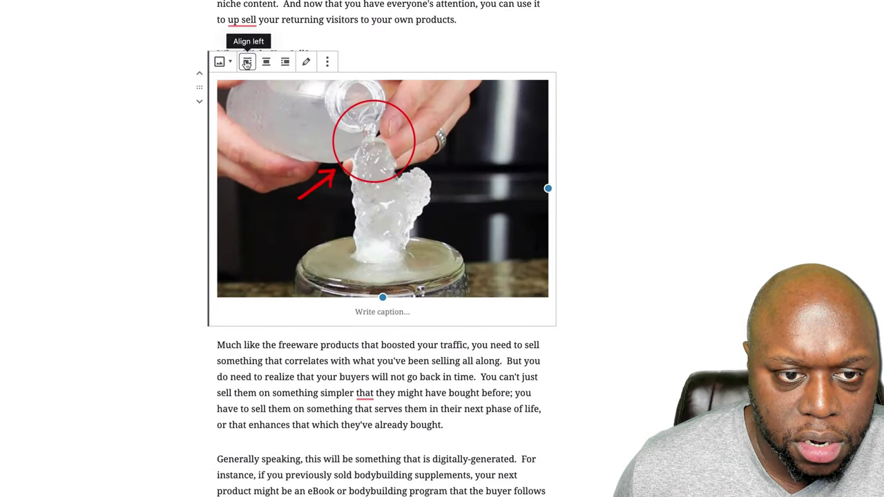
Step: Link the water image to the copied ClickBank HopLink as a custom URL and make it open in a new tab
key(ctrl+Tab)
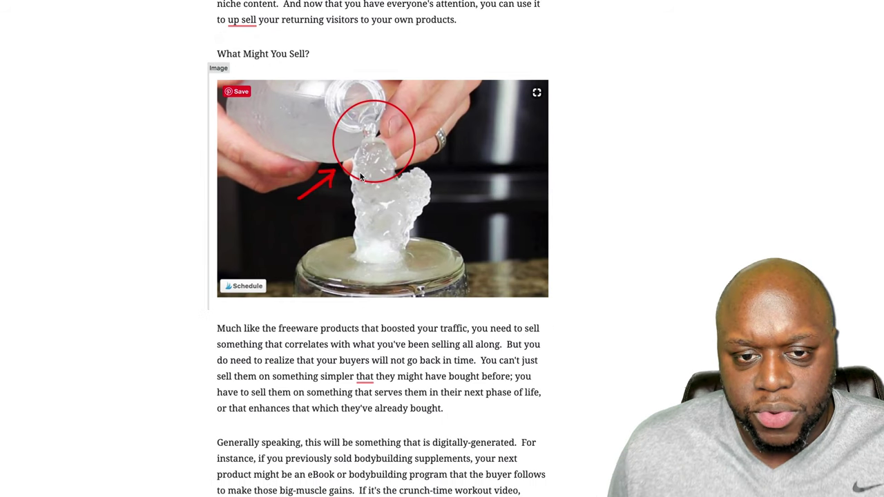
scroll(387, 277, up, 5)
scroll(387, 331, down, 4)
key(ctrl+shift+Tab)
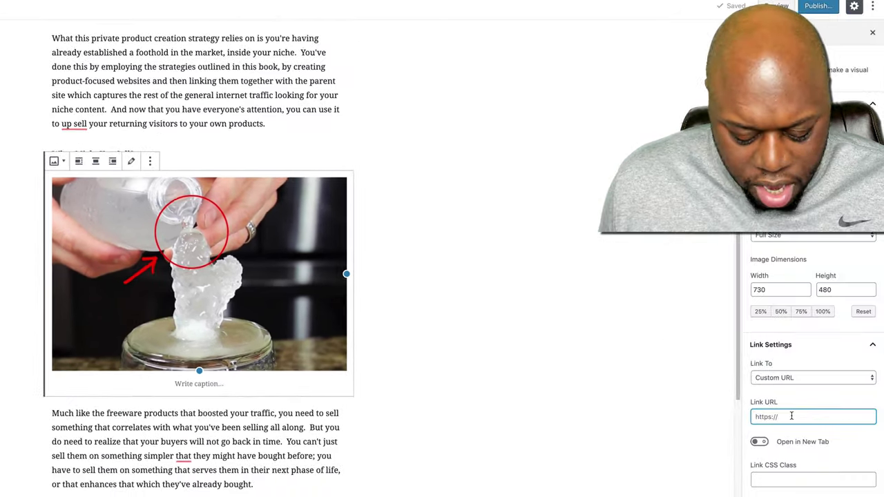
key(ctrl+v)
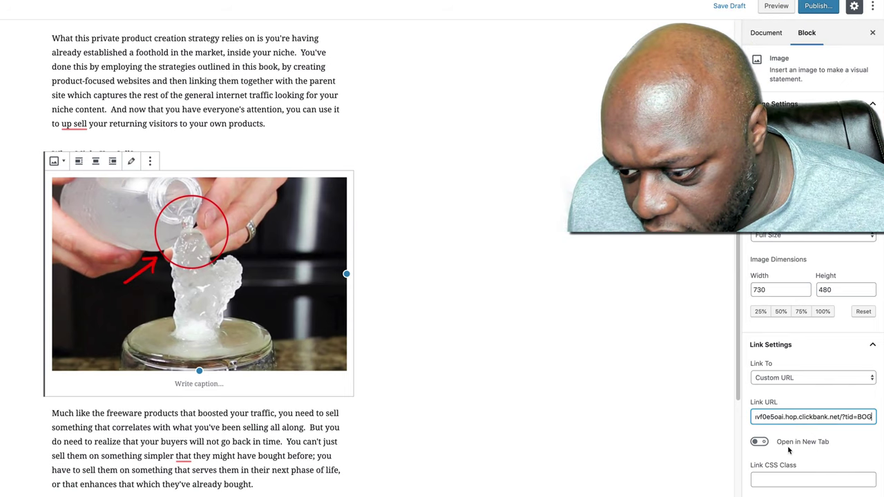
click(767, 444)
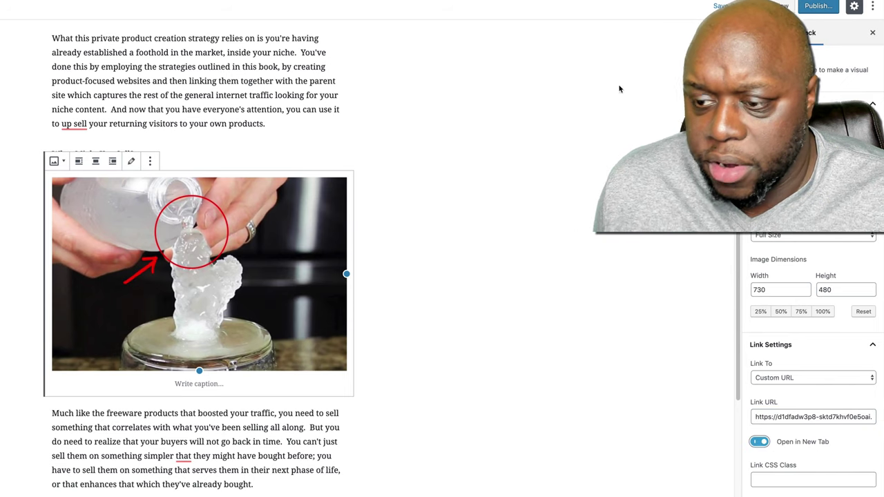
click(564, 375)
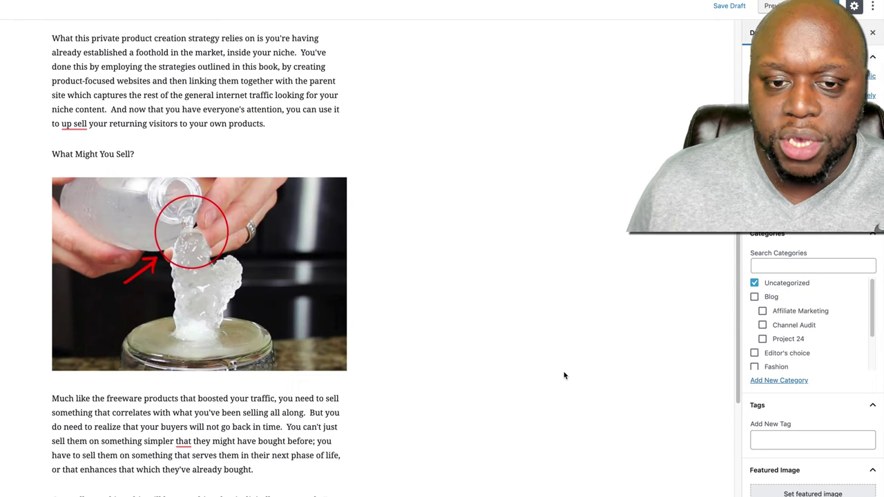
Step: Insert the water image as an inline image at the start of the paragraph beginning "Generally speaking"
scroll(565, 375, up, 9)
scroll(545, 399, down, 5)
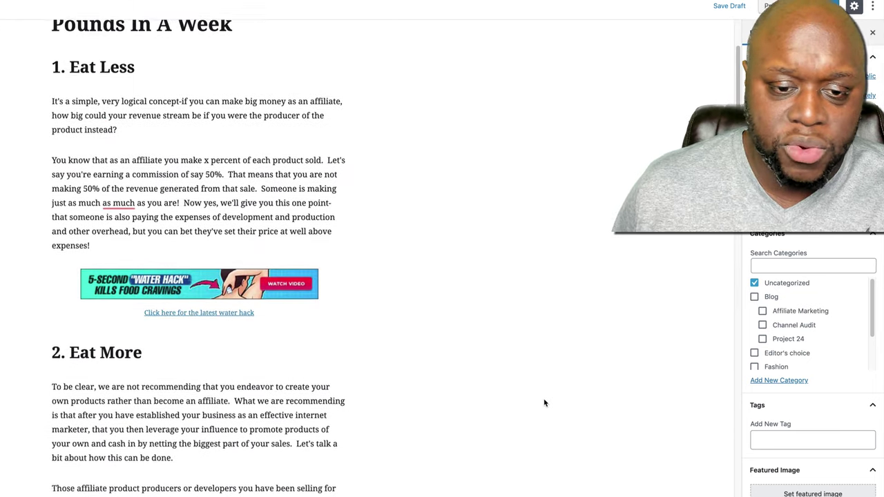
scroll(544, 404, down, 2)
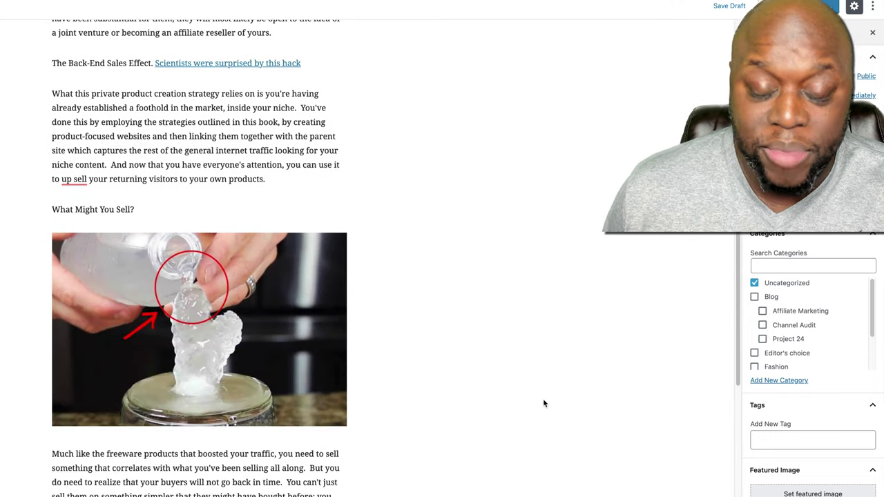
scroll(543, 403, down, 3)
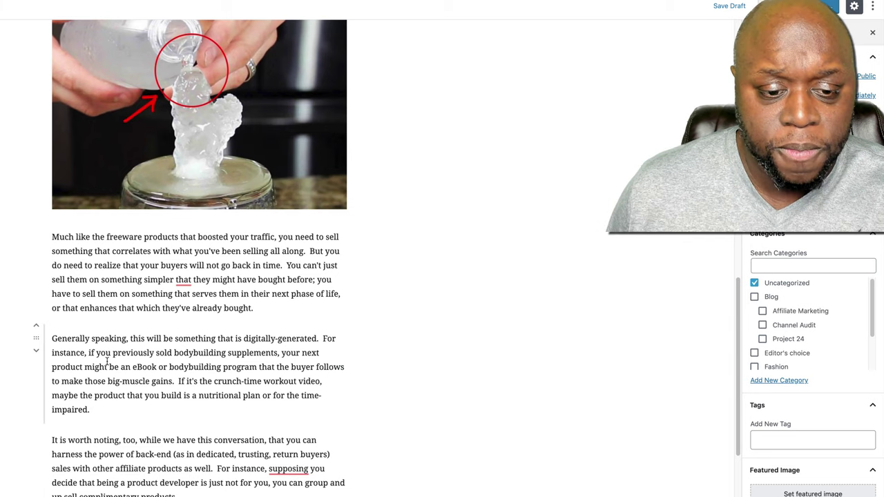
click(53, 340)
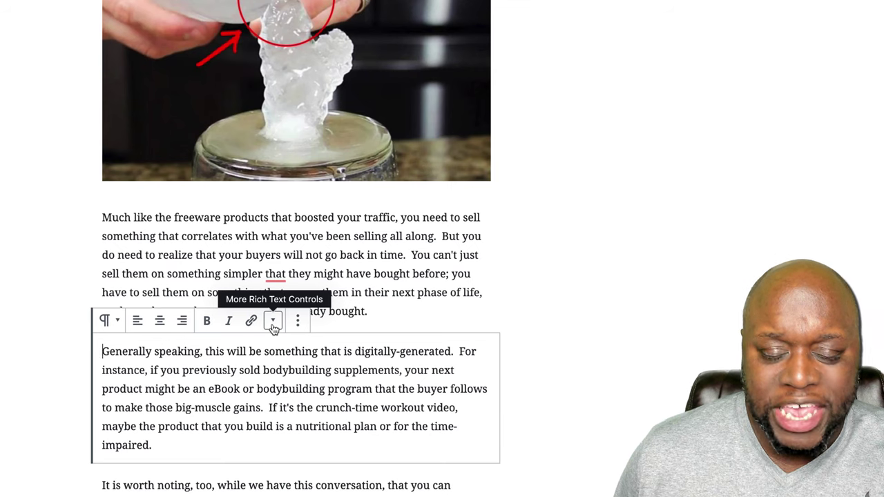
click(274, 321)
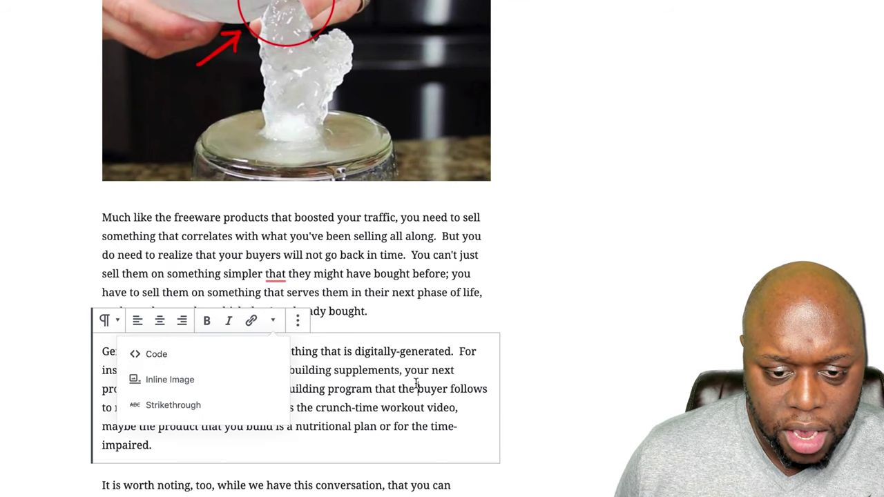
click(118, 357)
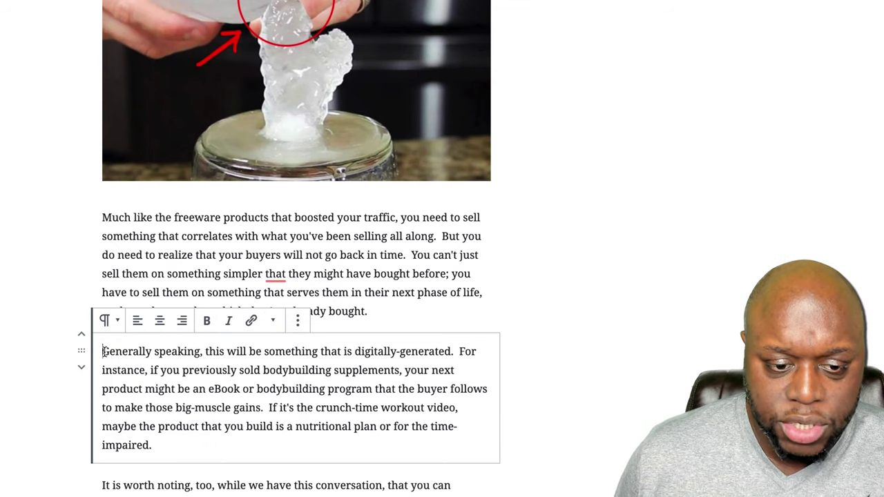
click(273, 321)
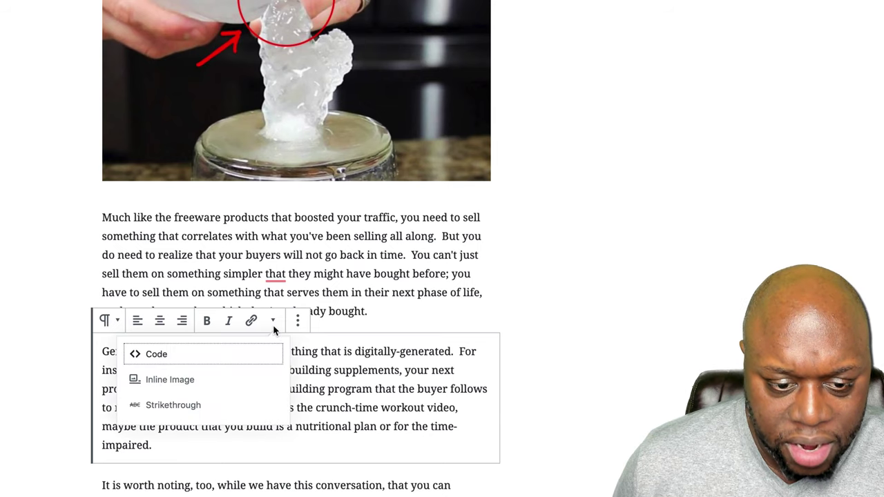
click(172, 382)
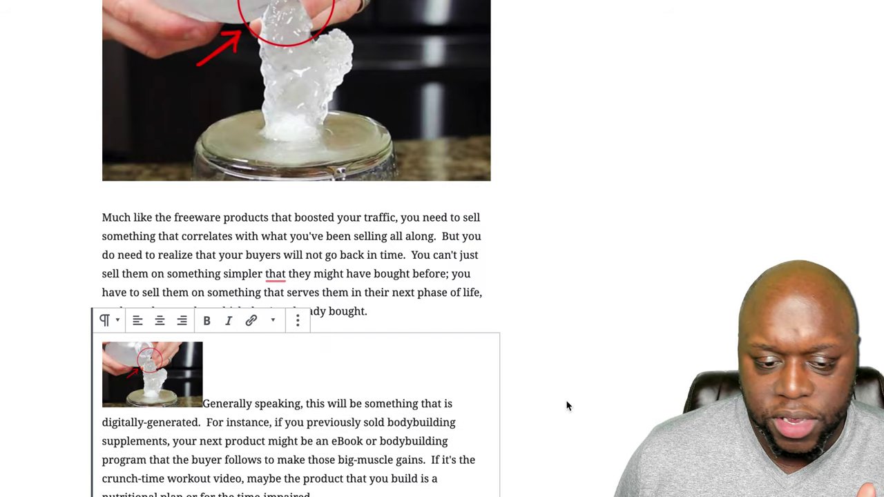
Step: Set the inline water image's width to 144
click(172, 382)
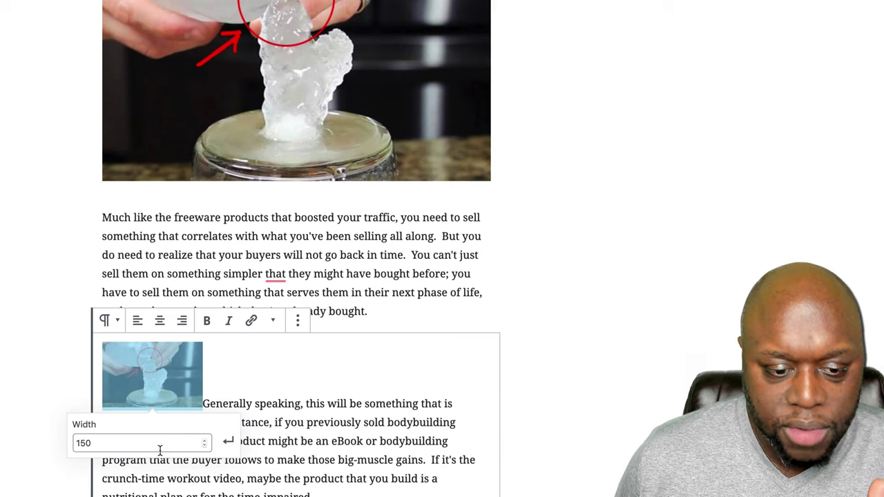
click(205, 447)
click(205, 447)
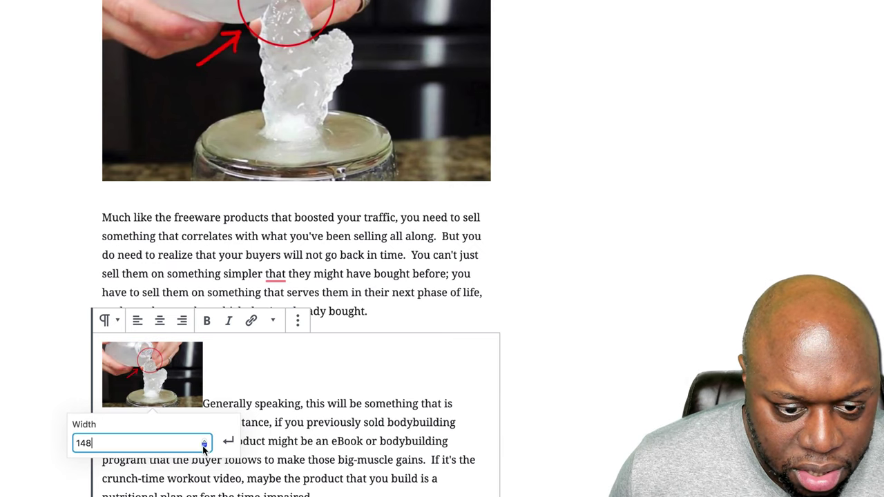
click(204, 448)
click(205, 447)
click(227, 440)
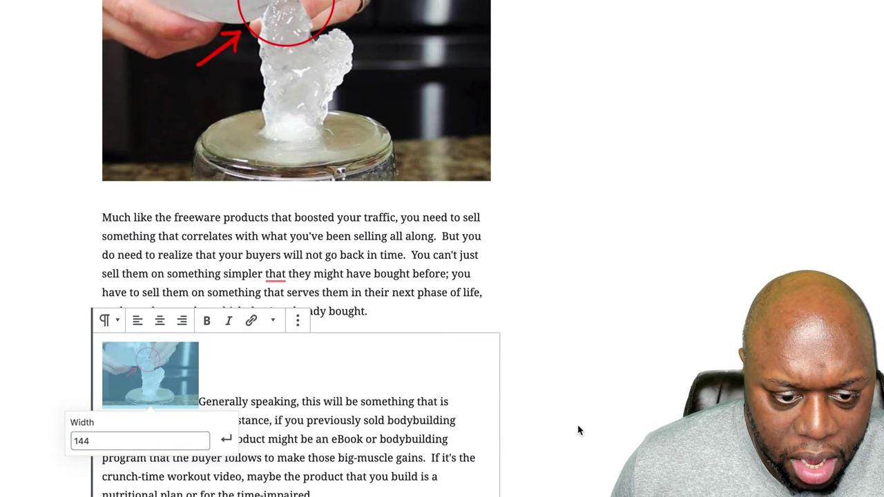
Step: Preview the post and check the banner, linked caption, in-text affiliate link, large water image and inline image on the page
click(806, 163)
click(150, 373)
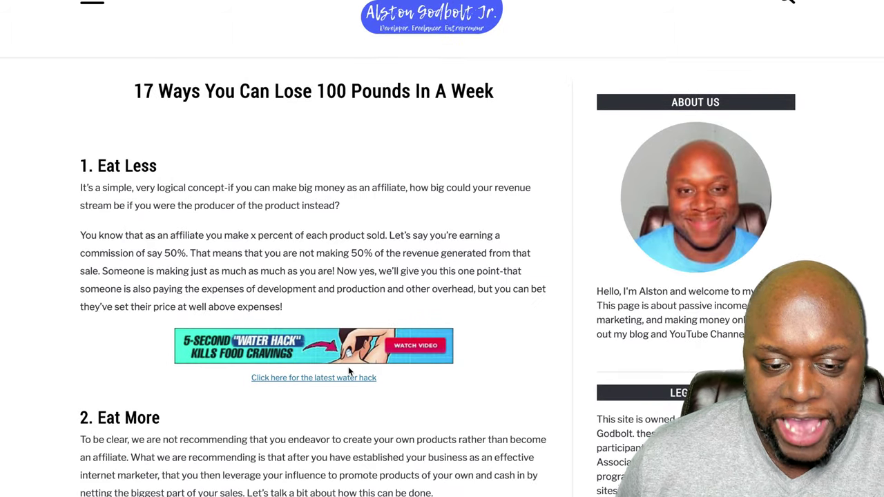
scroll(352, 368, down, 3)
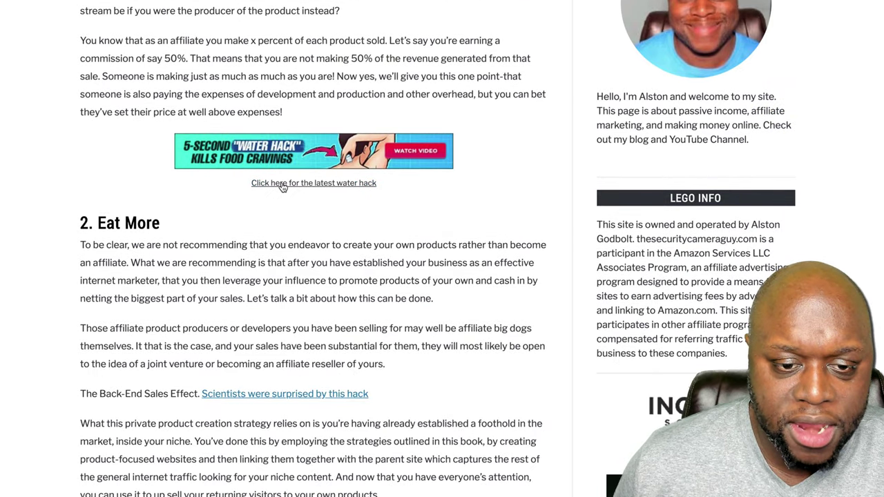
scroll(300, 338, down, 2)
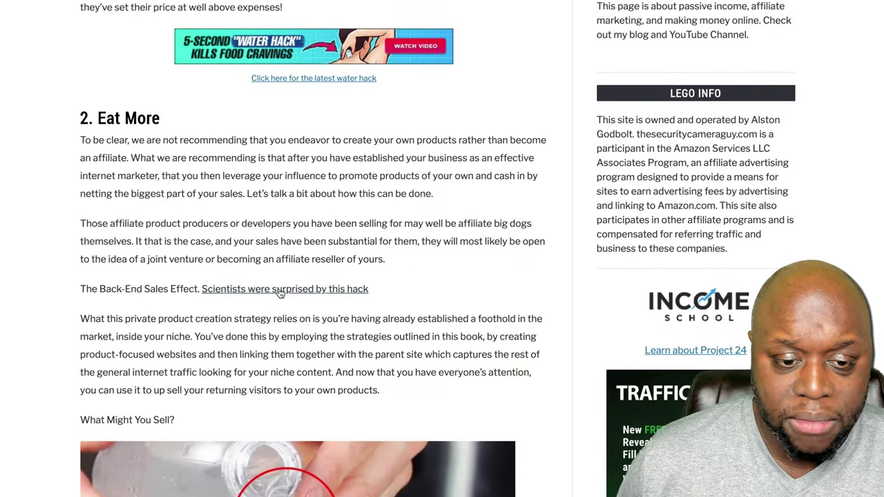
scroll(287, 303, down, 3)
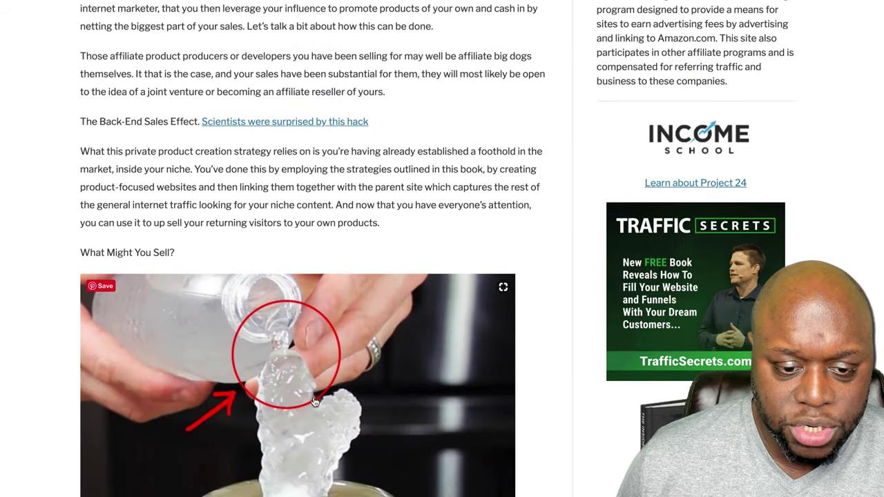
scroll(315, 402, down, 8)
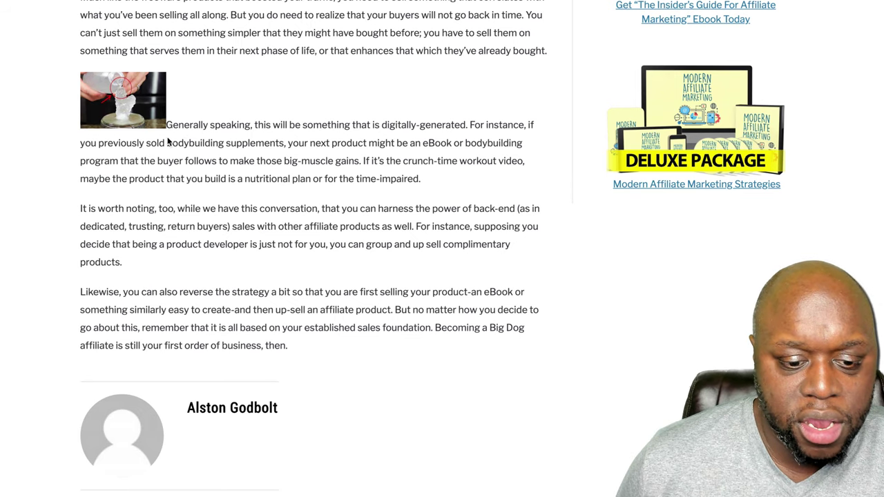
Step: Review the previewed post's banner, linked caption, in-text affiliate link, large water image and inline image for size and placement
scroll(419, 400, up, 9)
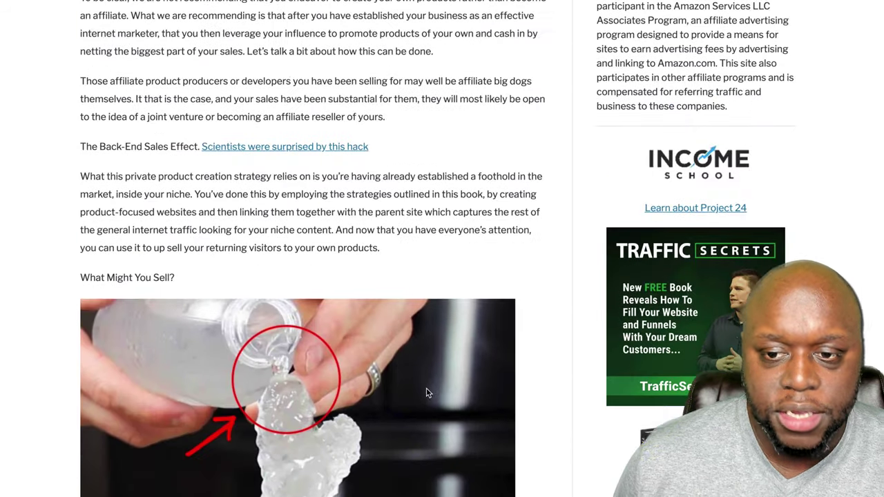
scroll(424, 390, up, 5)
scroll(422, 387, down, 2)
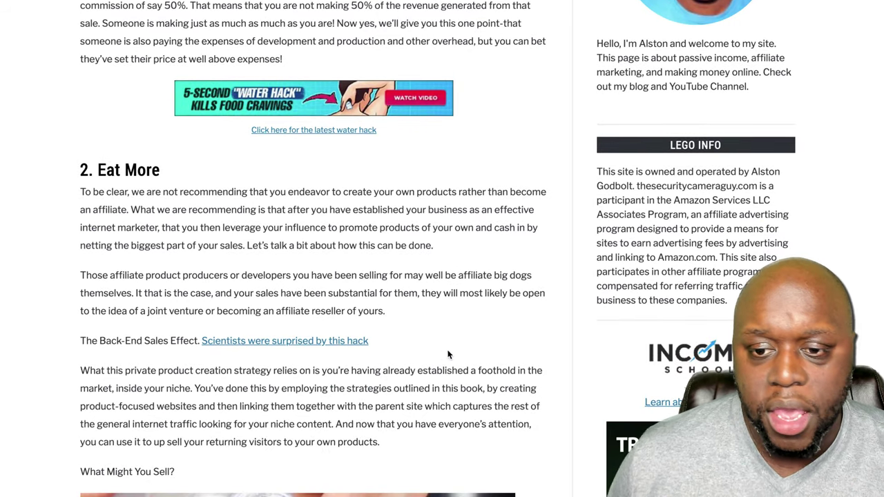
scroll(447, 354, down, 4)
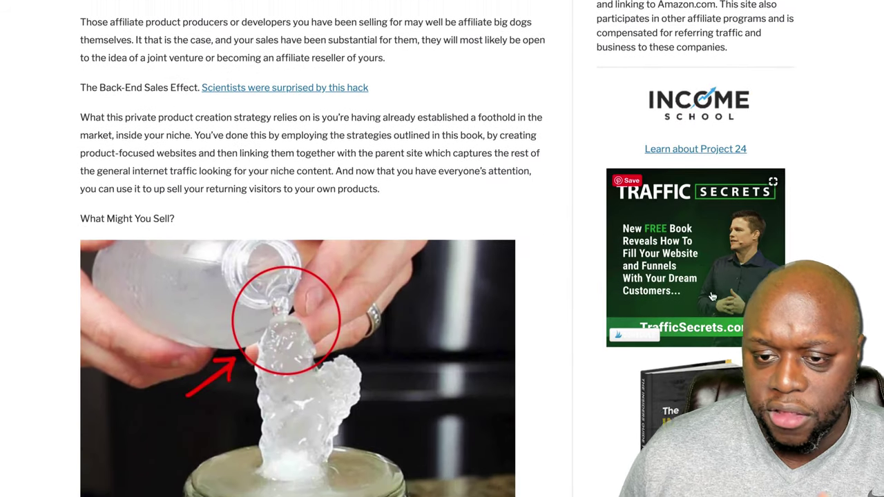
scroll(713, 297, down, 3)
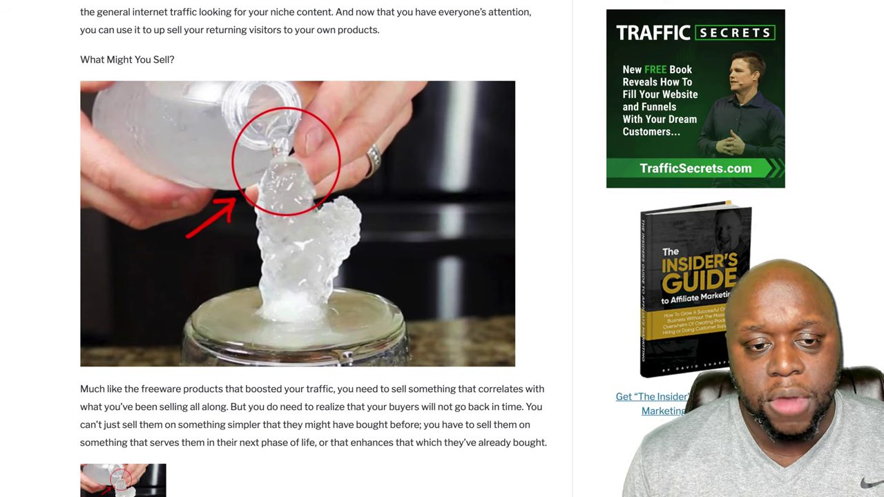
click(359, 212)
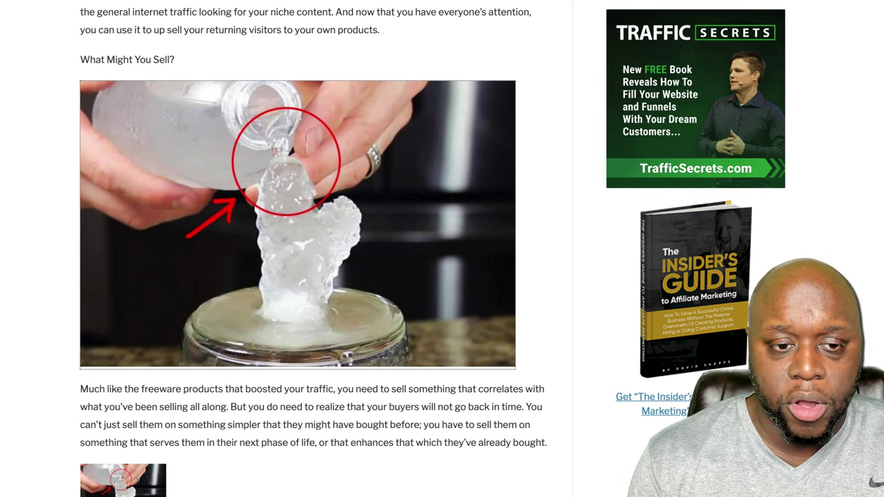
scroll(99, 210, up, 9)
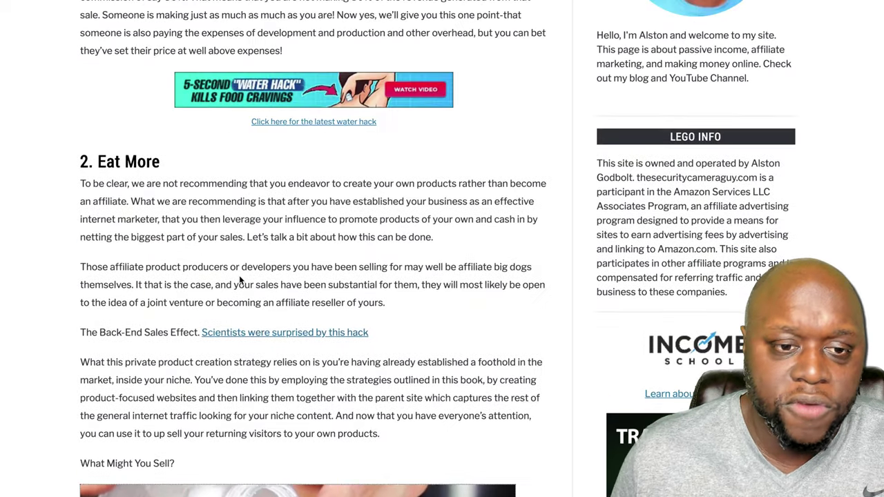
scroll(320, 30, down, 4)
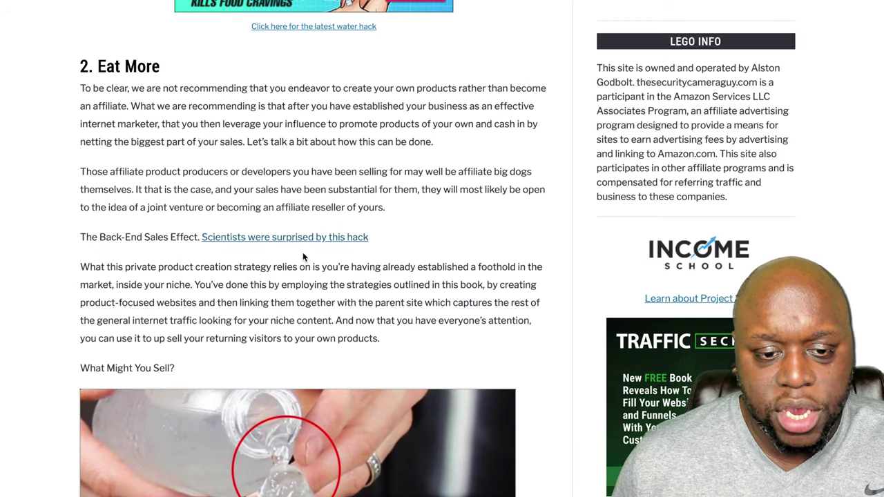
scroll(302, 253, down, 8)
scroll(312, 248, down, 4)
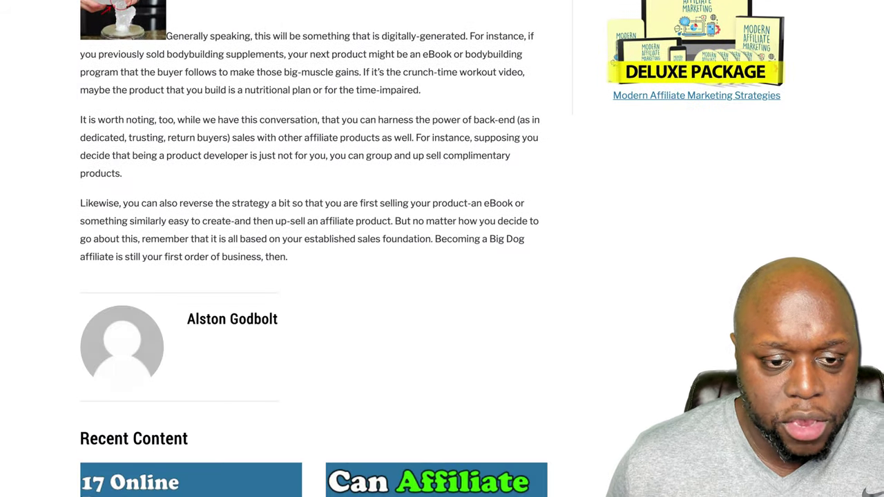
scroll(0, 377, up, 12)
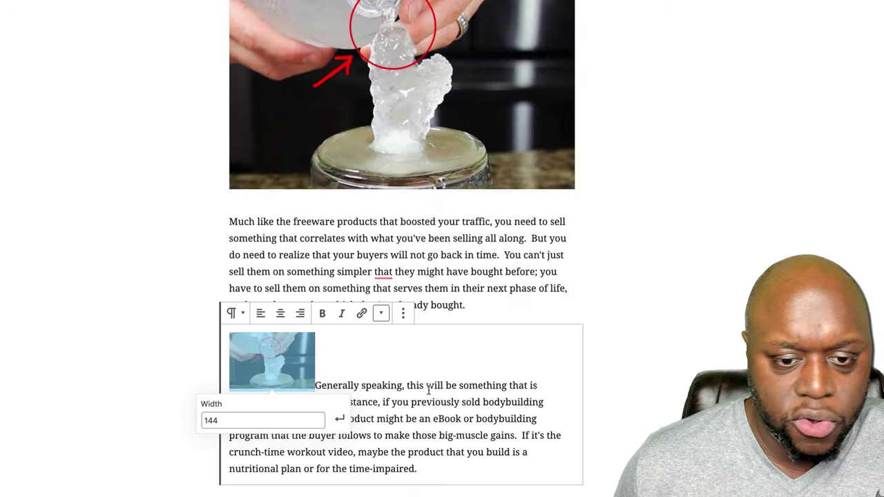
Step: Increase the width of the Water Hack banner under "1. Eat Less" so that it fills the text column
scroll(523, 384, up, 10)
click(493, 256)
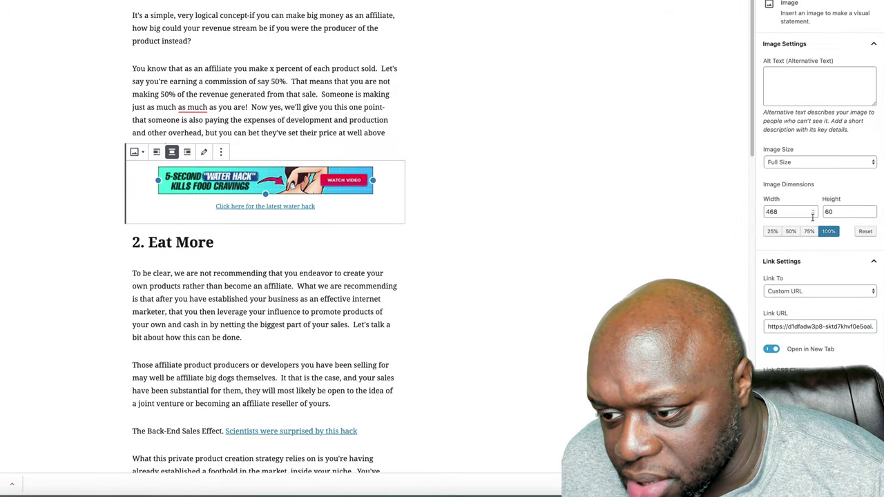
key(Tab)
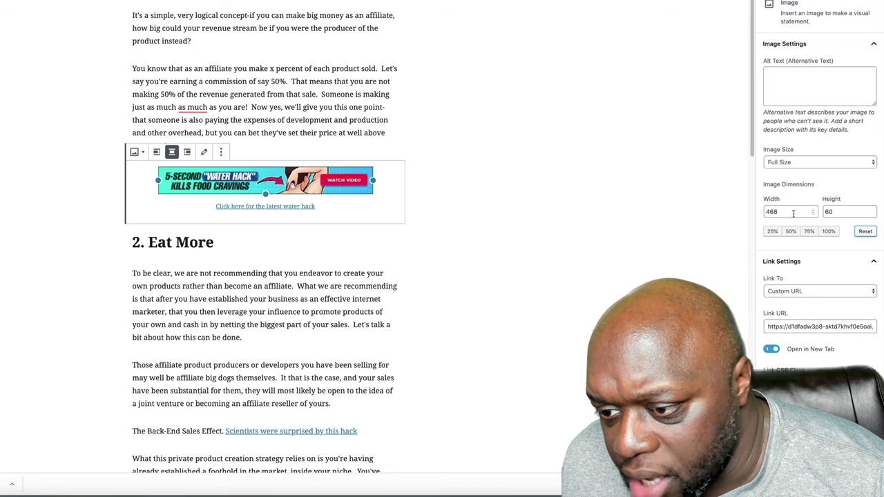
drag(794, 213, 760, 216)
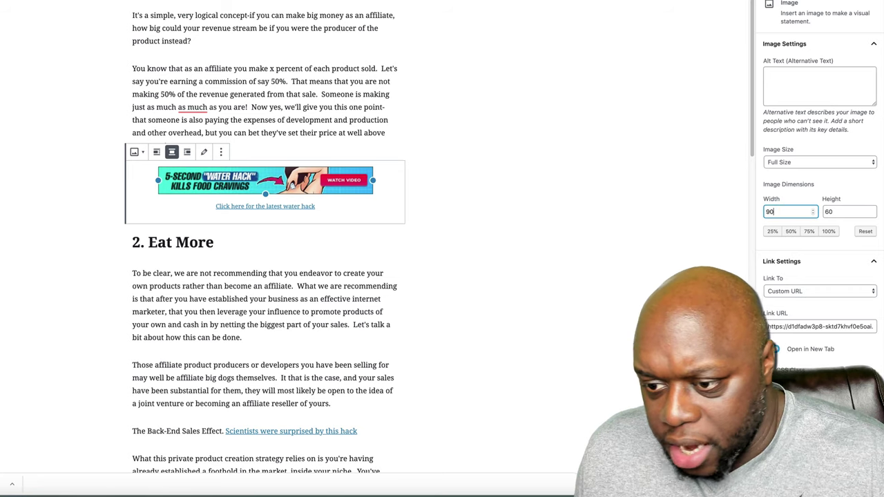
Step: Preview the post again and check the enlarged banner along with the water images and links further down the page
click(622, 83)
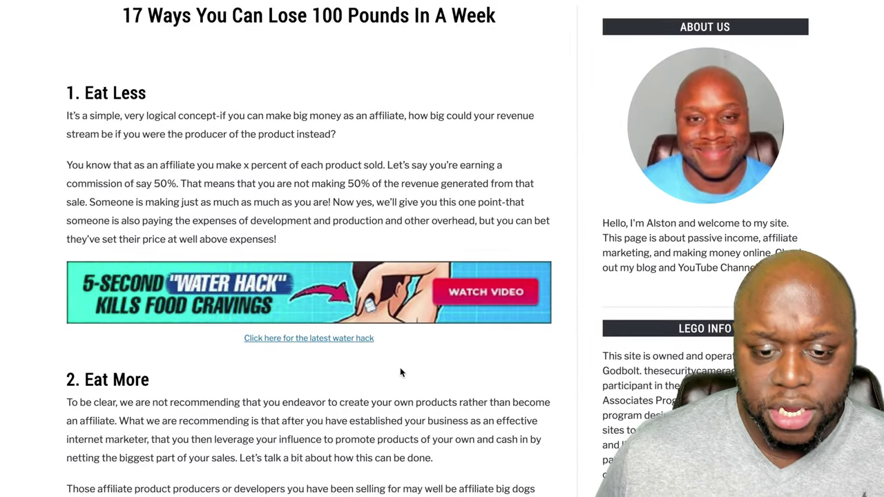
scroll(352, 349, down, 2)
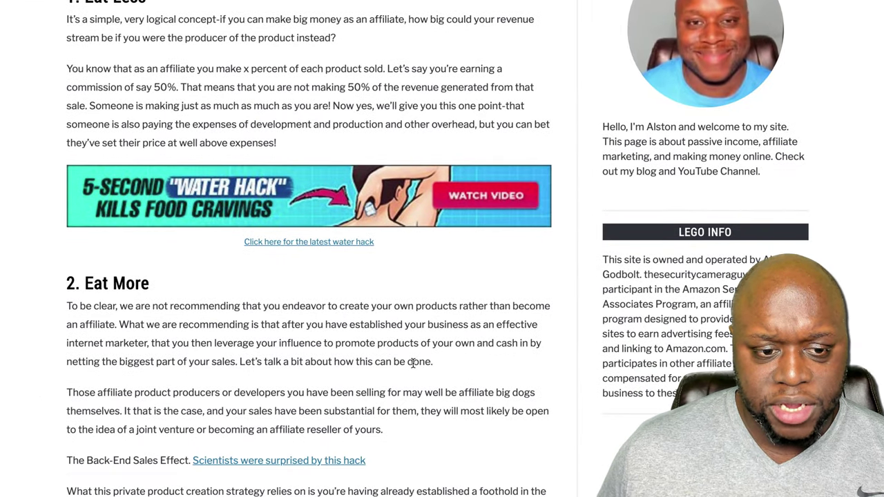
scroll(412, 362, down, 5)
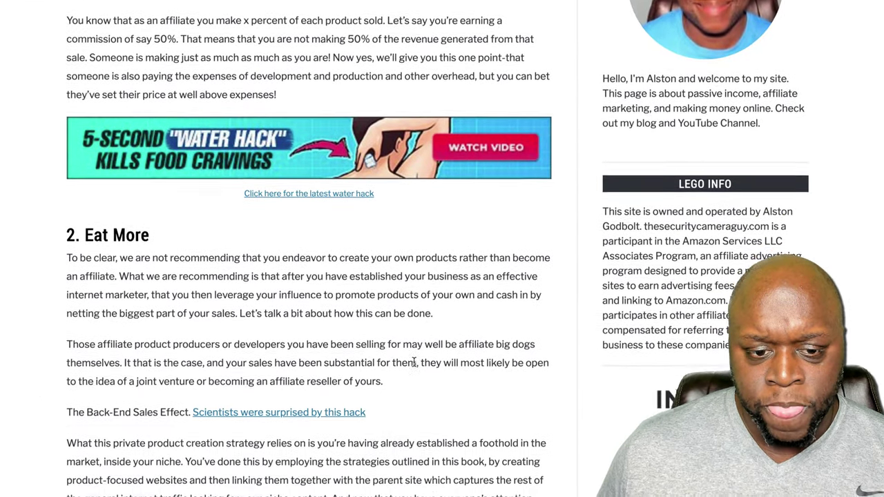
scroll(418, 367, down, 12)
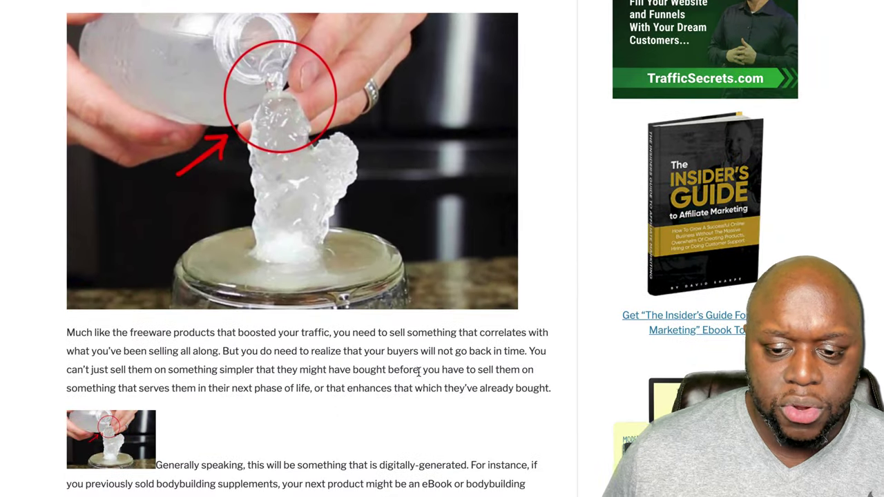
scroll(427, 384, down, 1)
scroll(505, 444, up, 1)
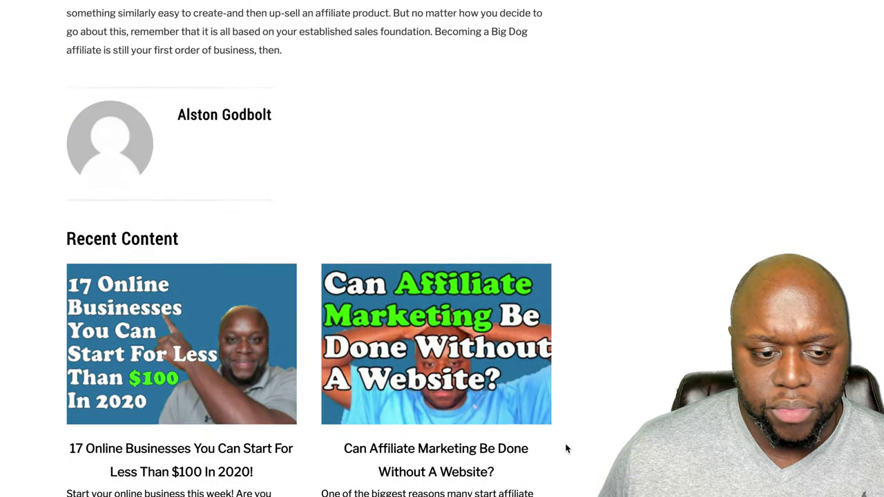